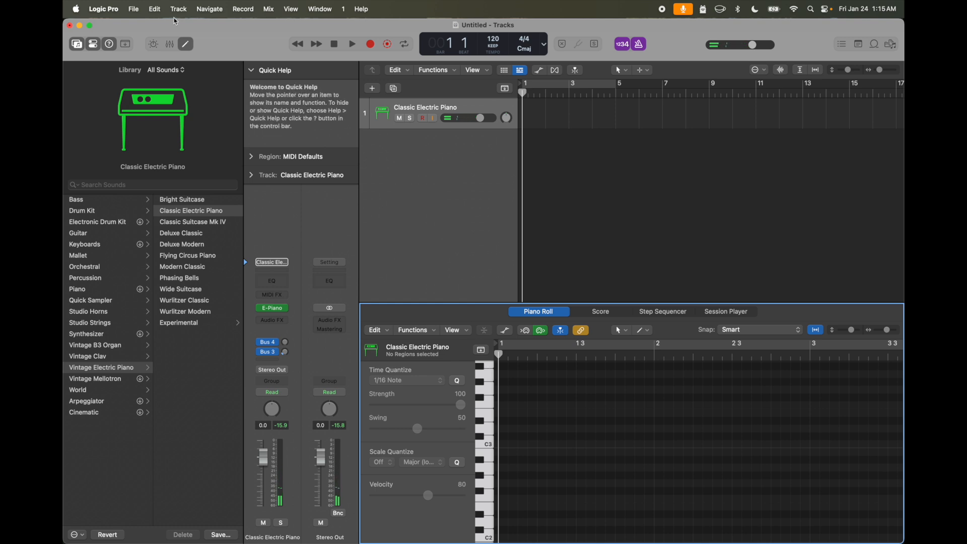
# - Draw short and sustained notes across bar 1 of the Classic Electric Piano track in the Piano Roll and play them back
pyautogui.click(517, 406)
pyautogui.click(560, 492)
pyautogui.moveTo(602, 413)
pyautogui.mouseDown()
pyautogui.moveTo(650, 415)
pyautogui.moveTo(683, 453)
pyautogui.moveTo(832, 445)
pyautogui.mouseUp()
pyautogui.moveTo(676, 475); pyautogui.dragTo(900, 475)
pyautogui.click(752, 390)
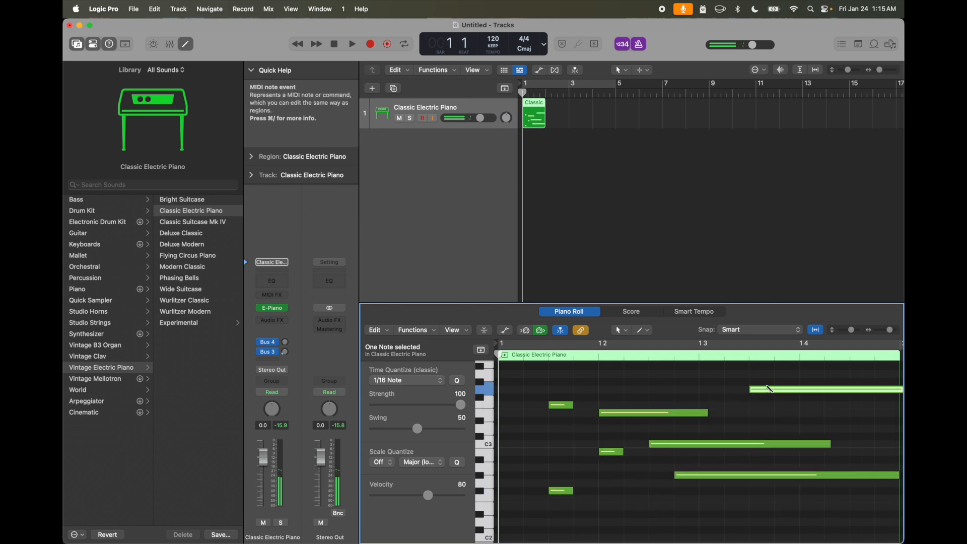
pyautogui.press('space')
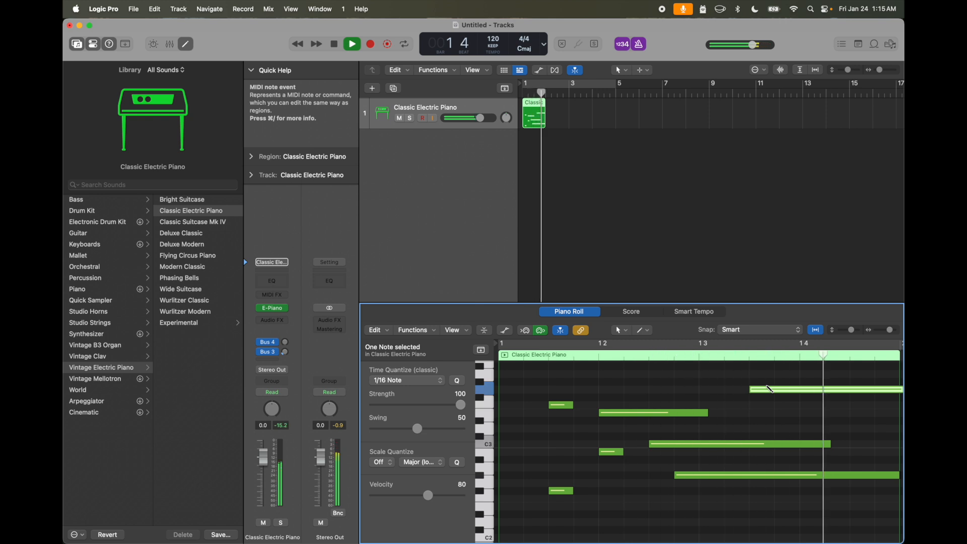
pyautogui.press('space')
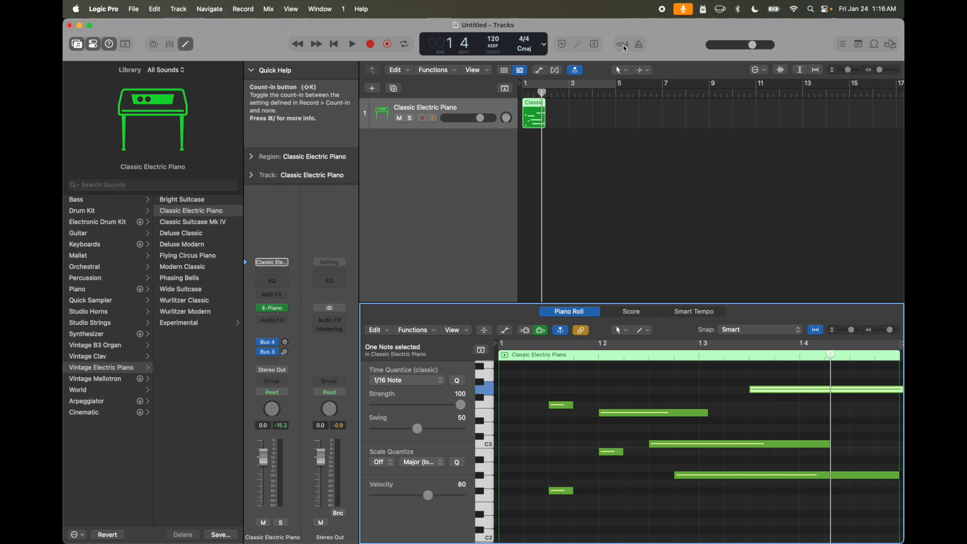
# - Enable cycle mode, shorten the cycle area to bar 1 and play the piano region in a loop
pyautogui.press('space')
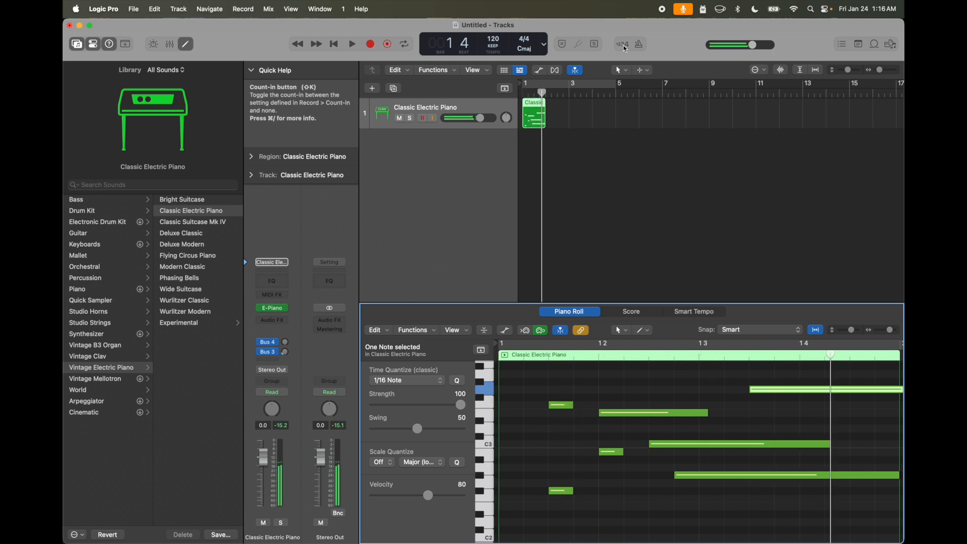
pyautogui.click(531, 85)
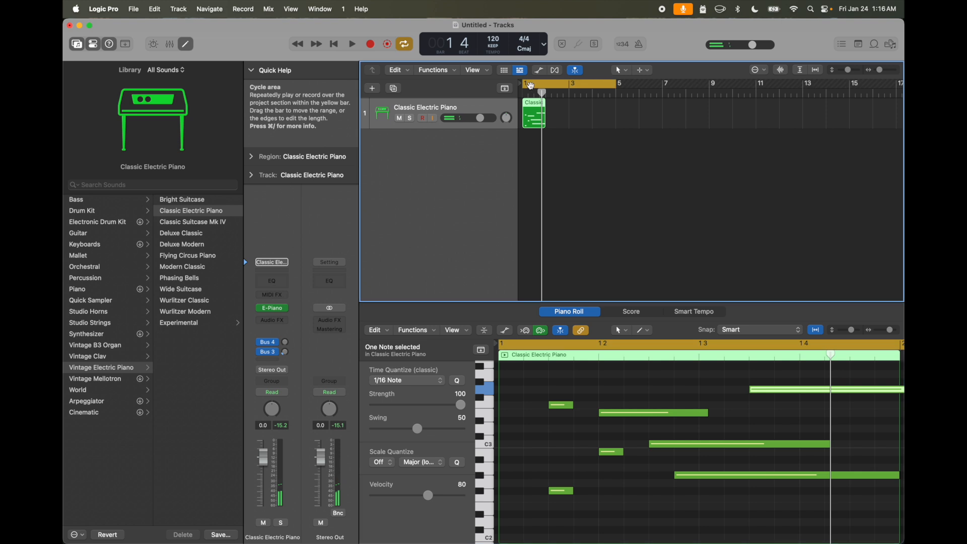
pyautogui.moveTo(613, 85); pyautogui.dragTo(546, 86)
pyautogui.press('space')
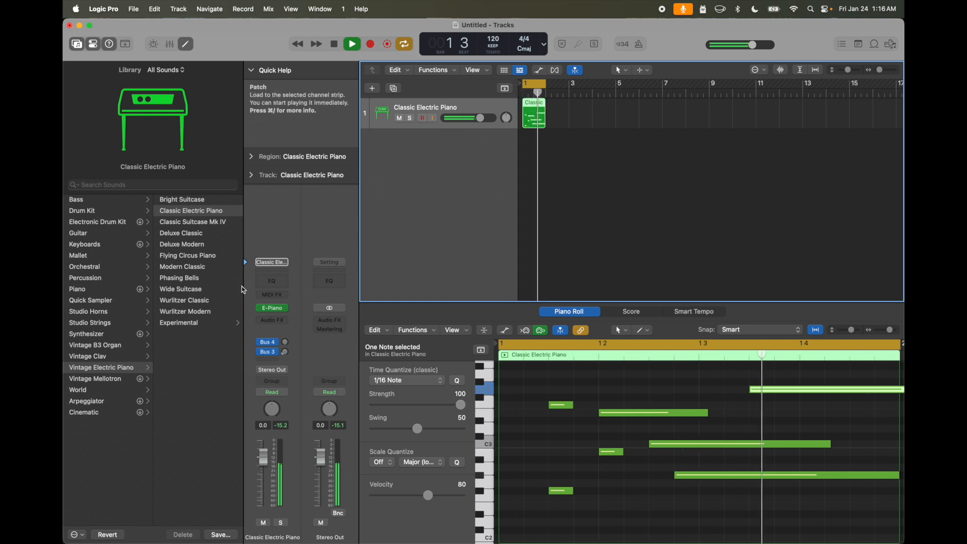
# - Insert the stereo Fuzz-Wah filter effect on the Classic Electric Piano channel strip
pyautogui.click(272, 321)
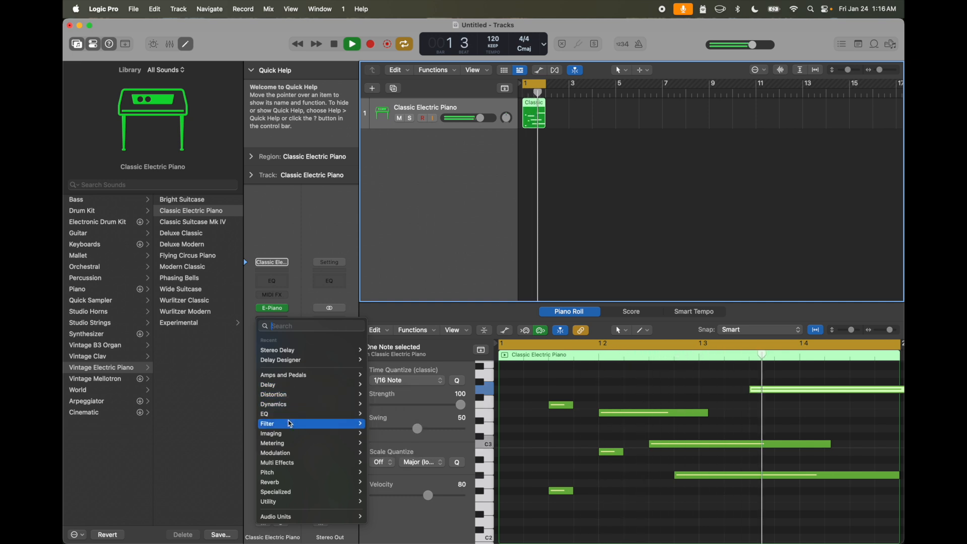
pyautogui.moveTo(292, 428)
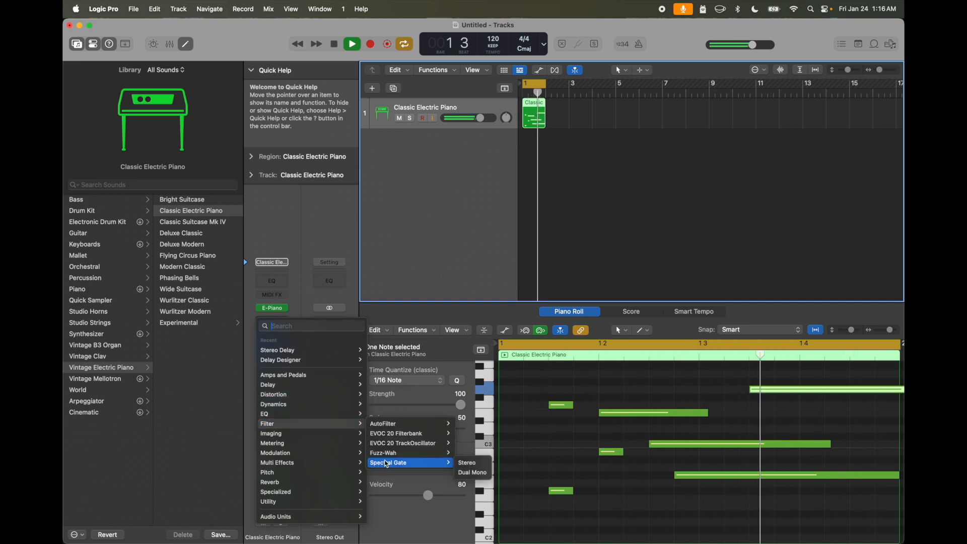
pyautogui.moveTo(388, 458)
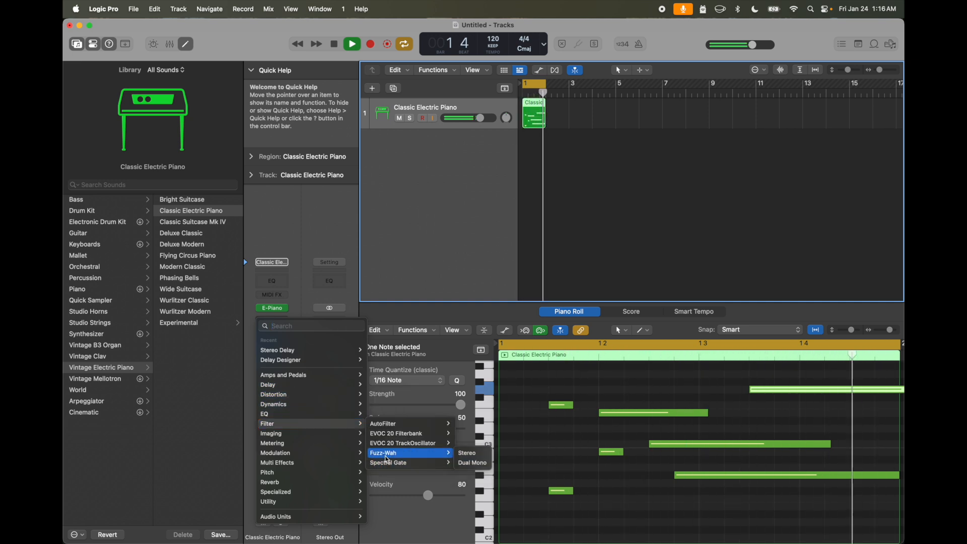
pyautogui.click(470, 456)
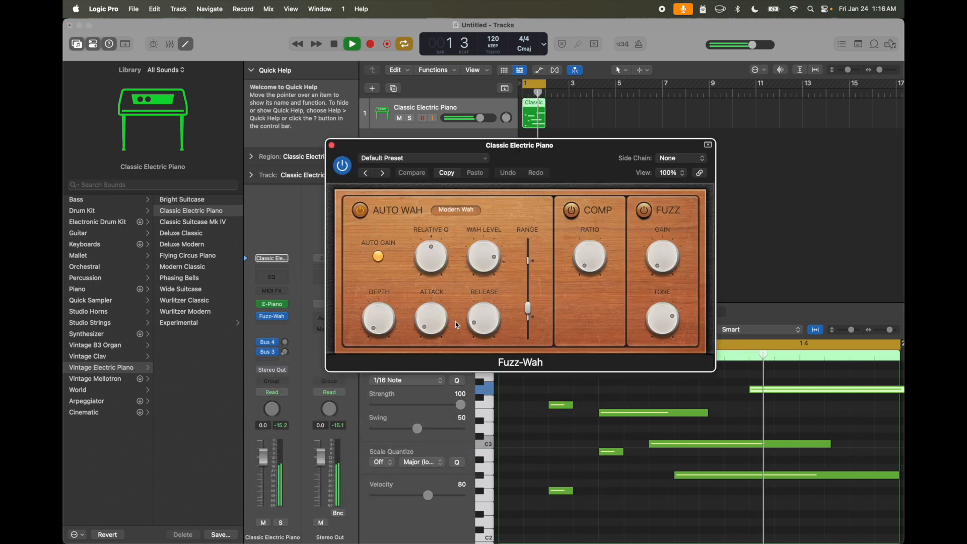
# - Switch the Auto Wah's Auto Gain off and back on
pyautogui.moveTo(439, 275)
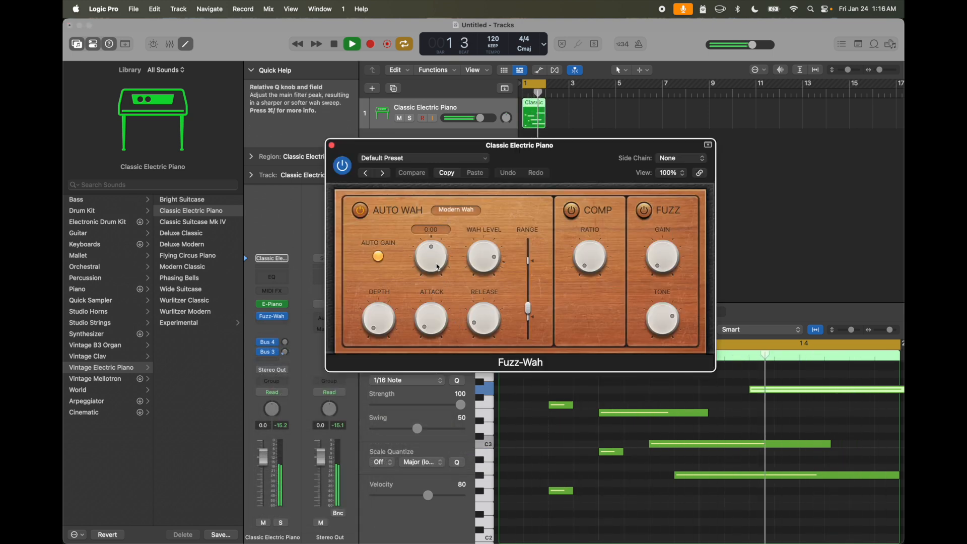
pyautogui.click(379, 261)
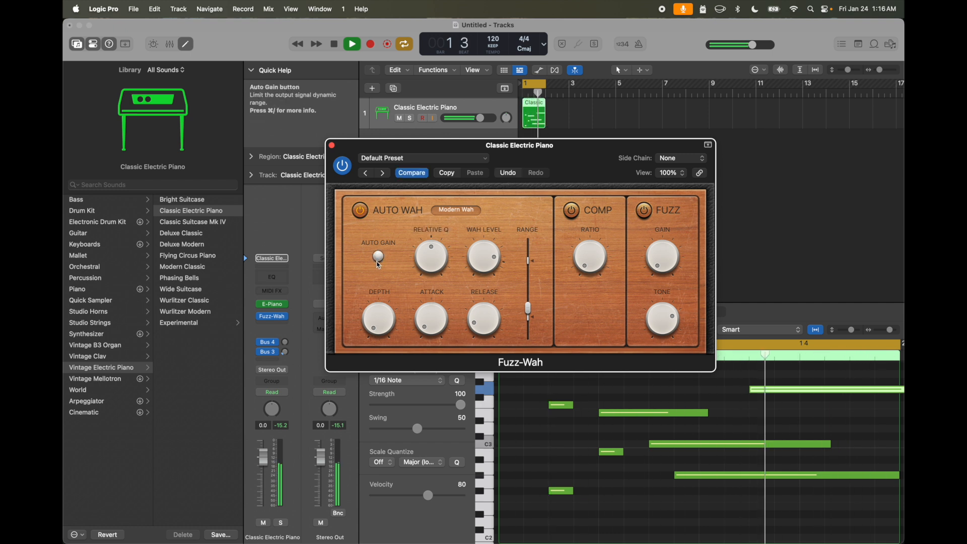
pyautogui.click(378, 258)
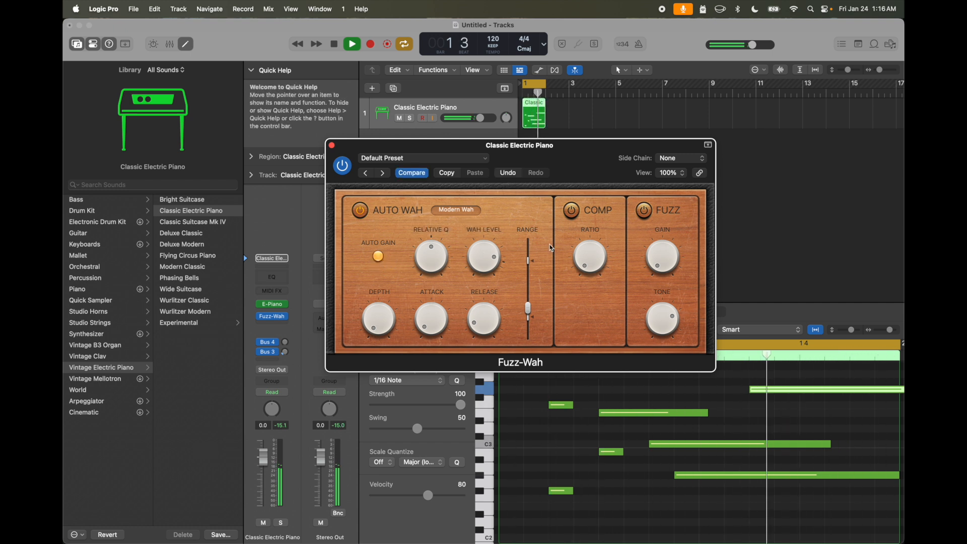
# - Raise the compressor ratio, switch on the Fuzz section and set the fuzz gain to 3 dB
pyautogui.moveTo(592, 261)
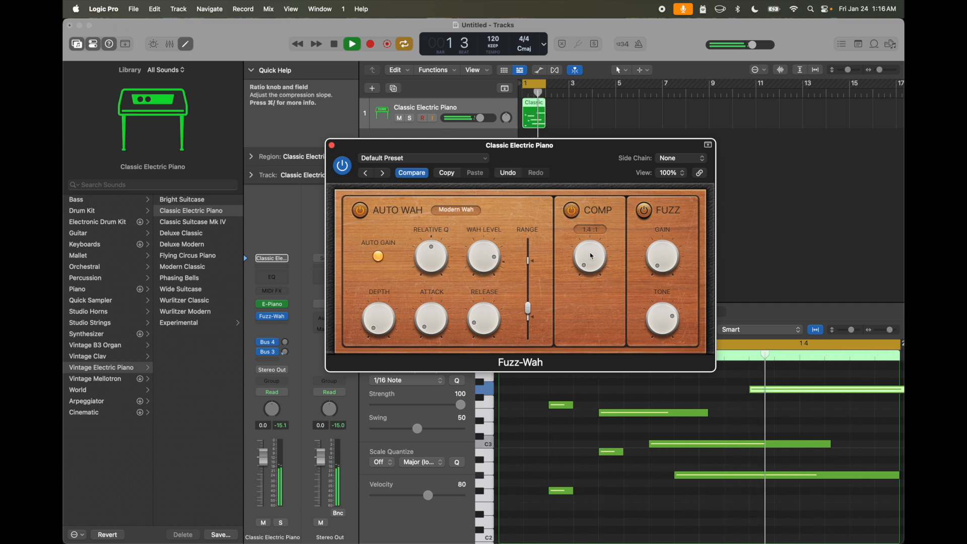
pyautogui.click(649, 213)
pyautogui.moveTo(658, 256); pyautogui.dragTo(657, 244)
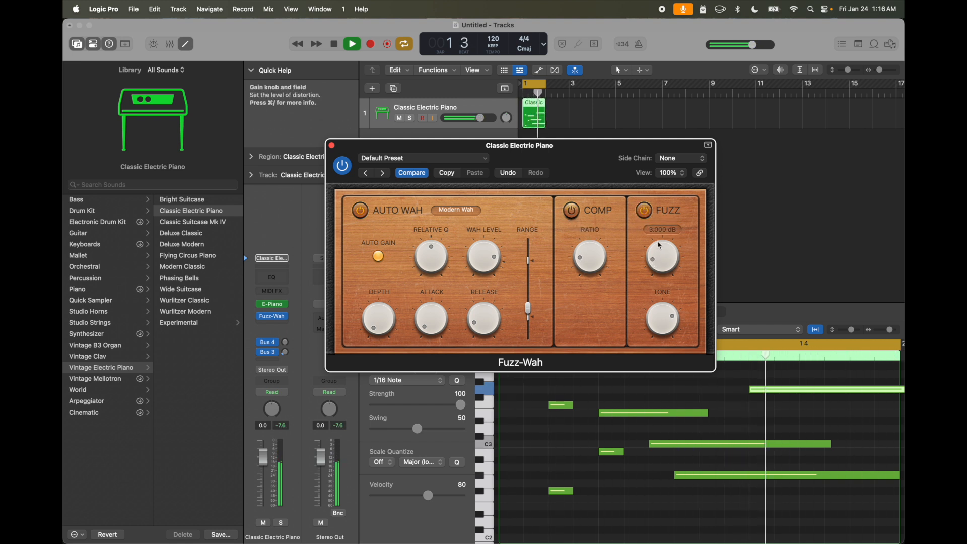
# - Lower the fuzz tone to around the middle of its range and fine-tune the fuzz gain
pyautogui.moveTo(664, 319); pyautogui.dragTo(665, 352)
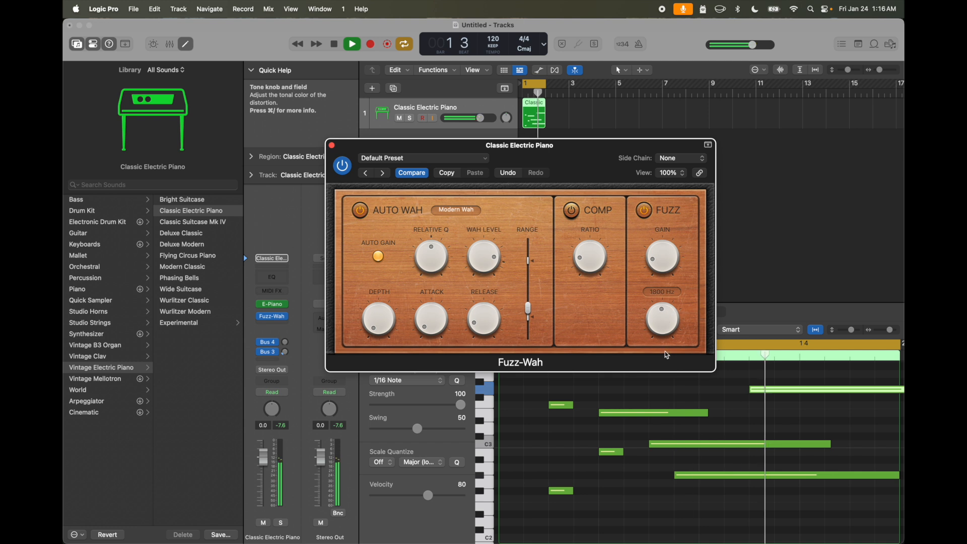
pyautogui.moveTo(676, 415); pyautogui.dragTo(683, 274)
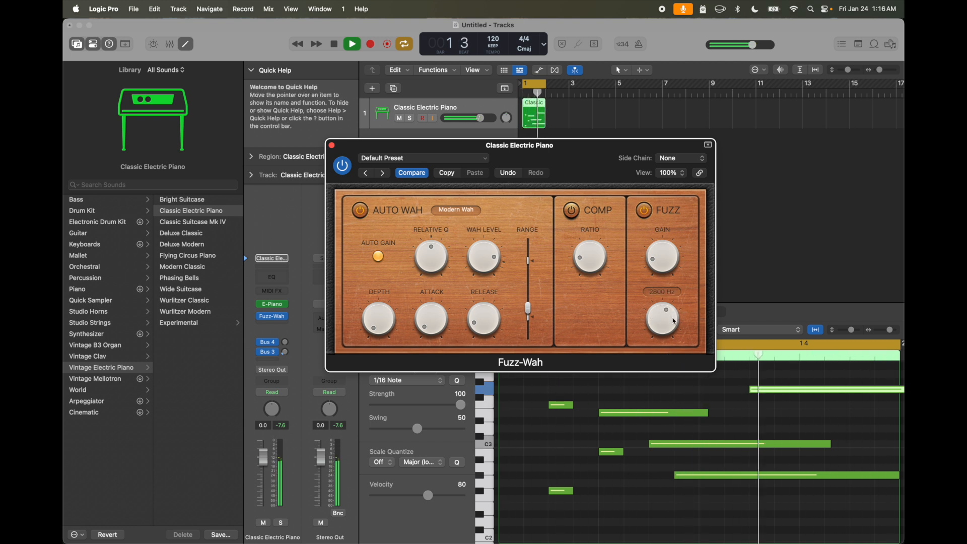
pyautogui.moveTo(674, 321); pyautogui.dragTo(672, 326)
pyautogui.moveTo(665, 252); pyautogui.dragTo(666, 247)
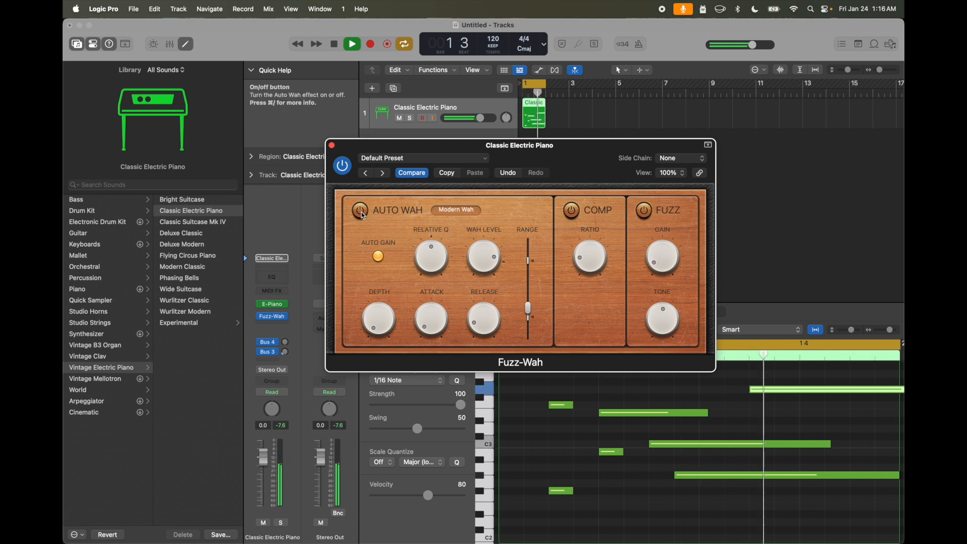
# - Change the Auto Wah type to Retro Wah and raise its wah level
pyautogui.click(458, 210)
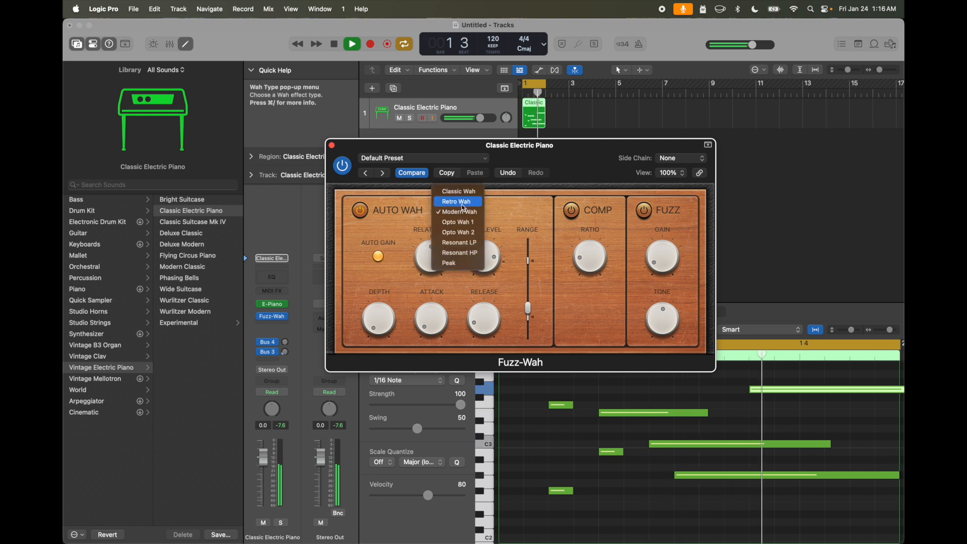
pyautogui.click(464, 202)
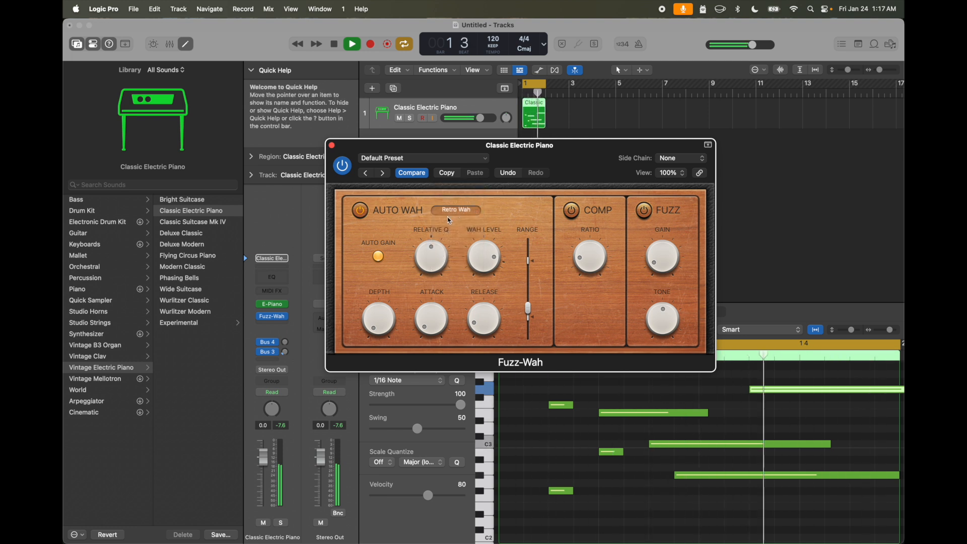
pyautogui.moveTo(432, 260)
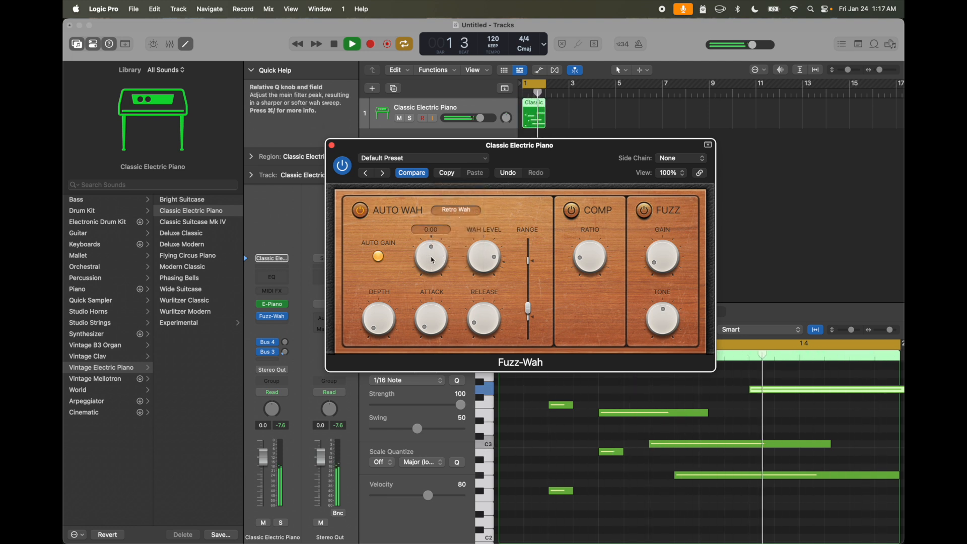
pyautogui.moveTo(486, 259); pyautogui.dragTo(483, 224)
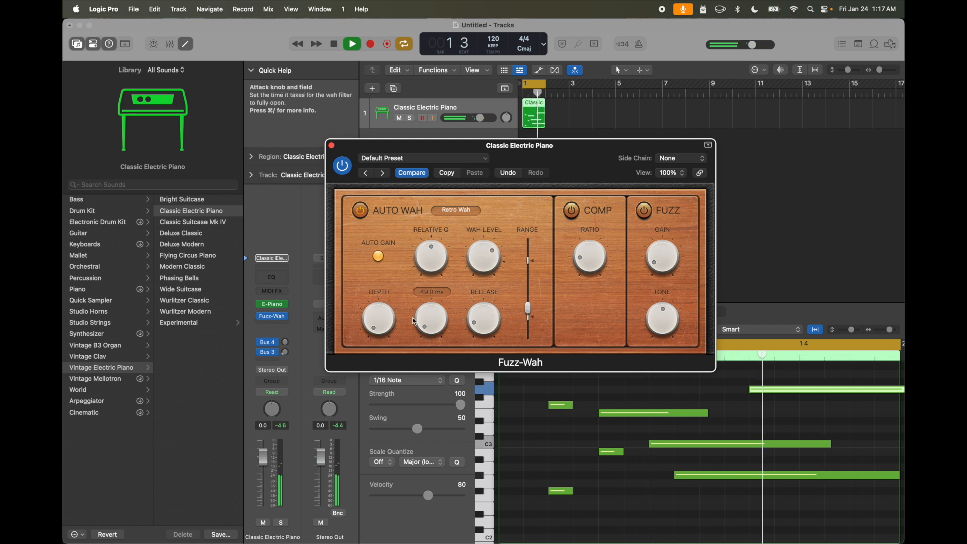
# - Raise the Auto Wah depth and set its attack to 1100 ms and its release to 2500 ms
pyautogui.moveTo(379, 320); pyautogui.dragTo(379, 250)
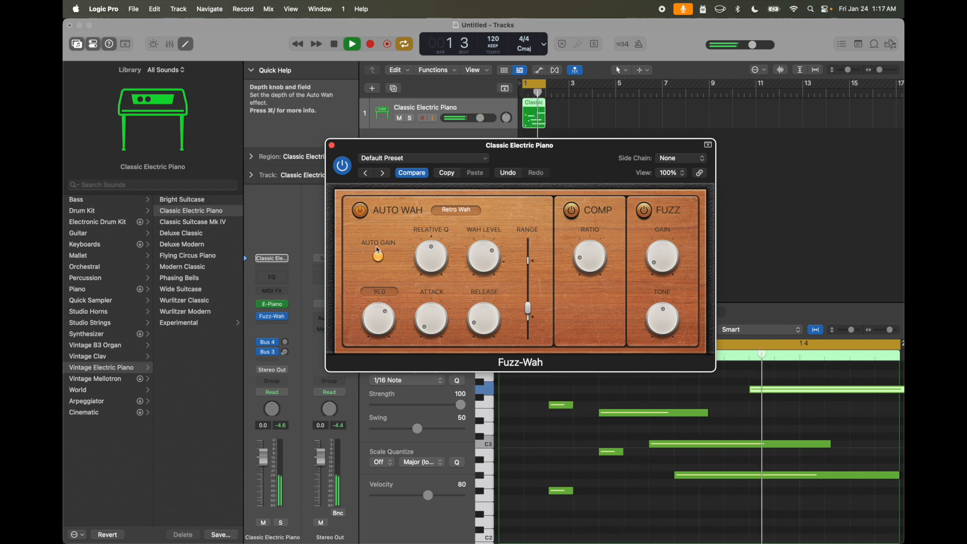
pyautogui.moveTo(441, 292)
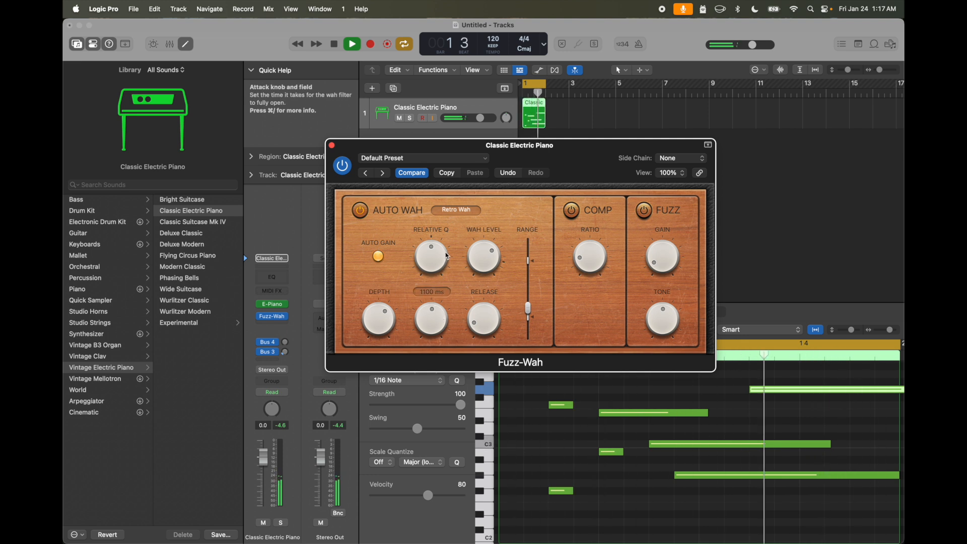
pyautogui.moveTo(485, 320); pyautogui.dragTo(484, 249)
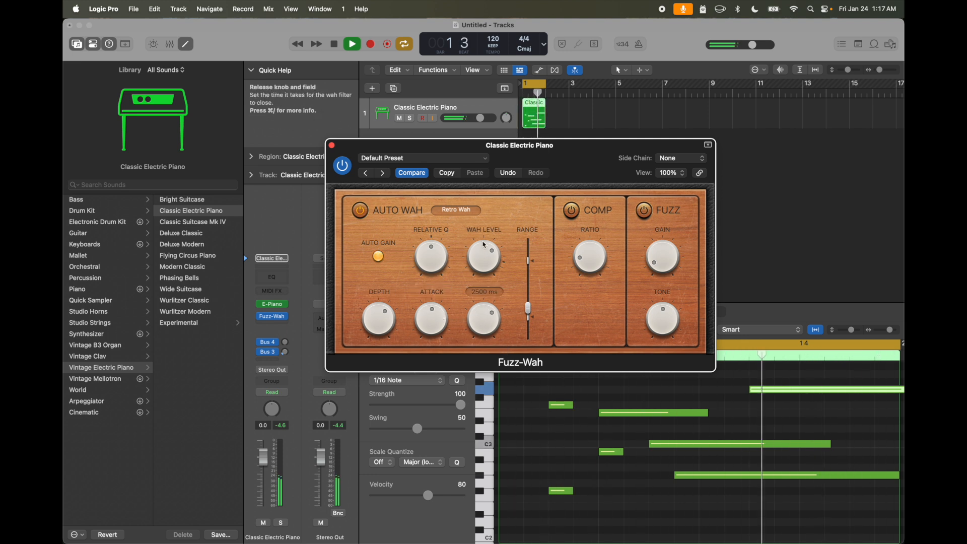
# - Adjust the upper and lower limits of the wah range and set the range position to about 0.6
pyautogui.moveTo(528, 337)
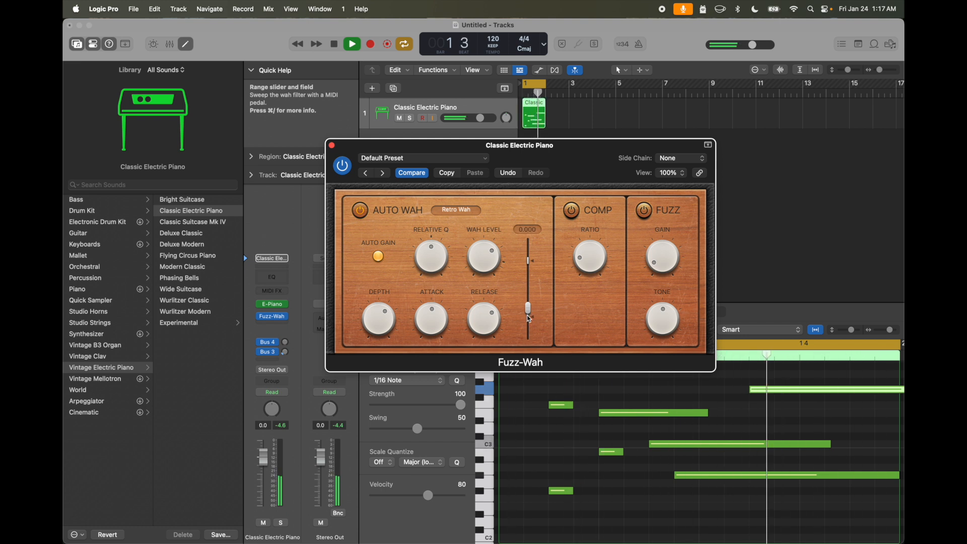
pyautogui.moveTo(530, 315)
pyautogui.mouseDown()
pyautogui.moveTo(528, 250)
pyautogui.moveTo(528, 267)
pyautogui.mouseUp()
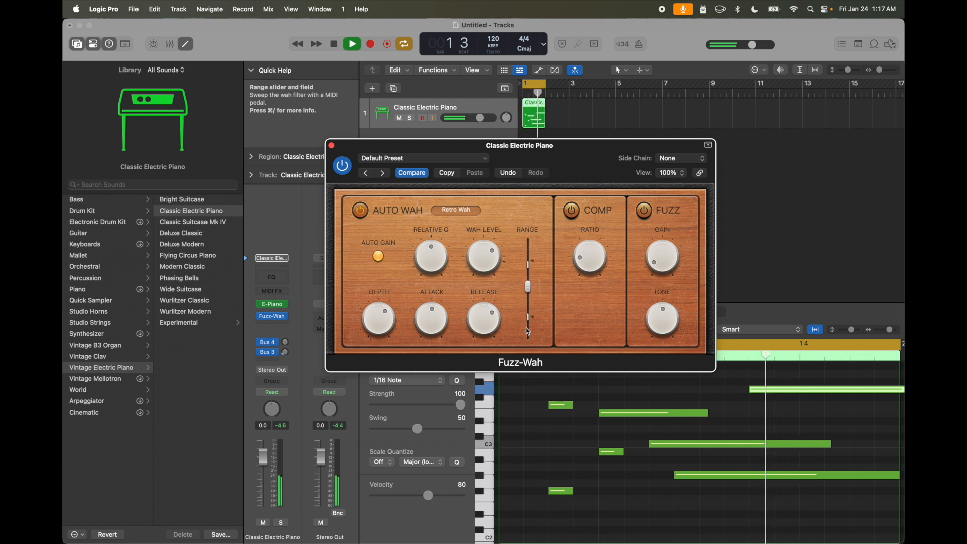
pyautogui.moveTo(529, 318); pyautogui.dragTo(528, 329)
pyautogui.moveTo(530, 291)
pyautogui.mouseDown()
pyautogui.moveTo(529, 333)
pyautogui.moveTo(539, 271)
pyautogui.mouseUp()
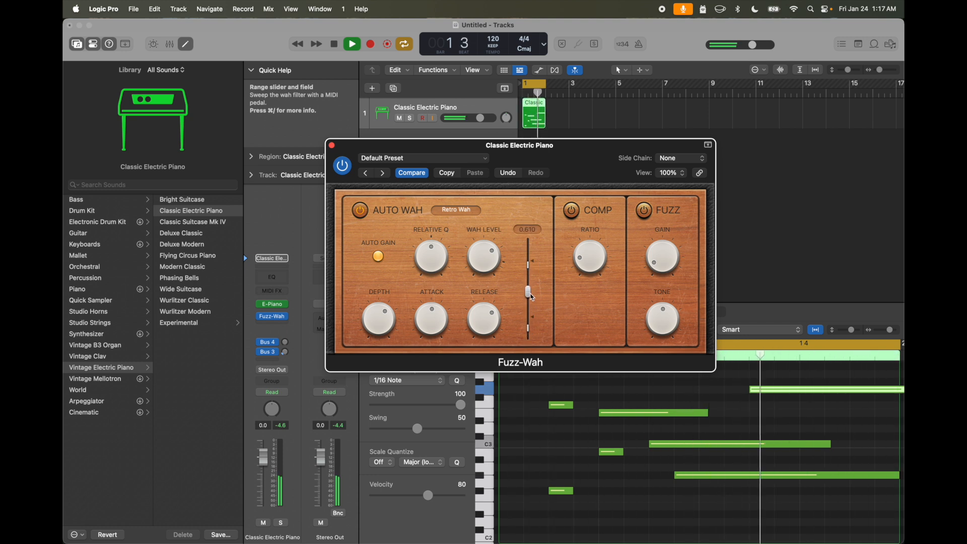
# - Fine-tune the Auto Wah's release, depth and wah level, and set Relative Q to 0.00
pyautogui.moveTo(492, 314); pyautogui.dragTo(492, 305)
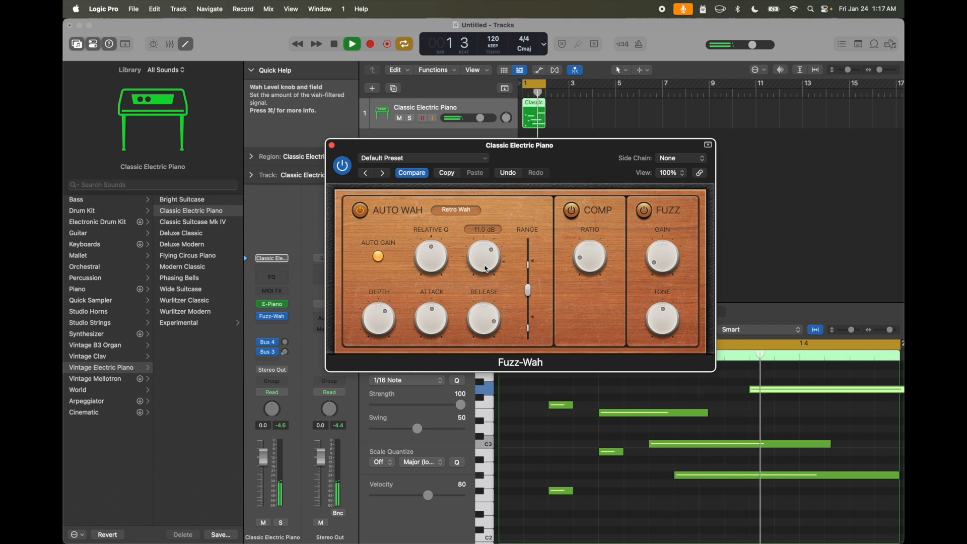
pyautogui.moveTo(431, 255); pyautogui.dragTo(430, 267)
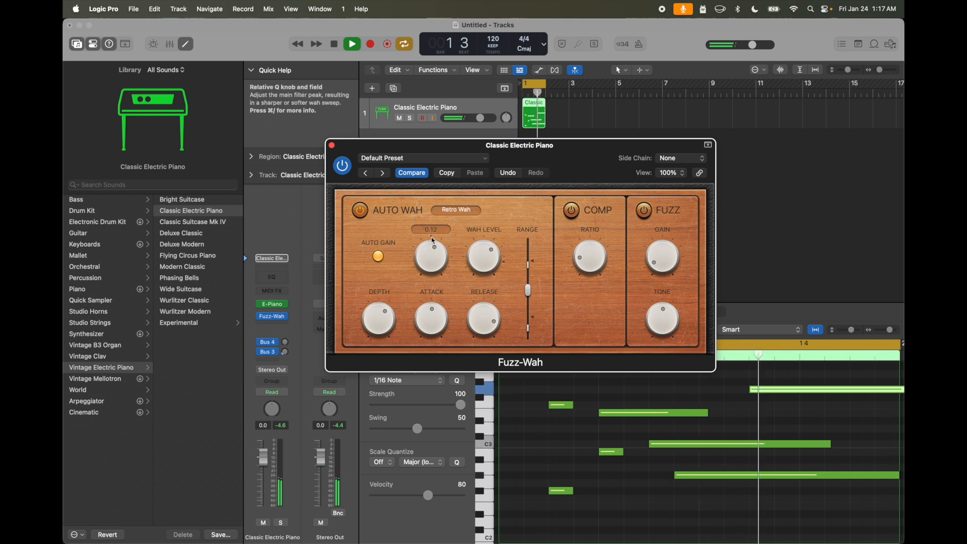
pyautogui.moveTo(396, 316); pyautogui.dragTo(394, 337)
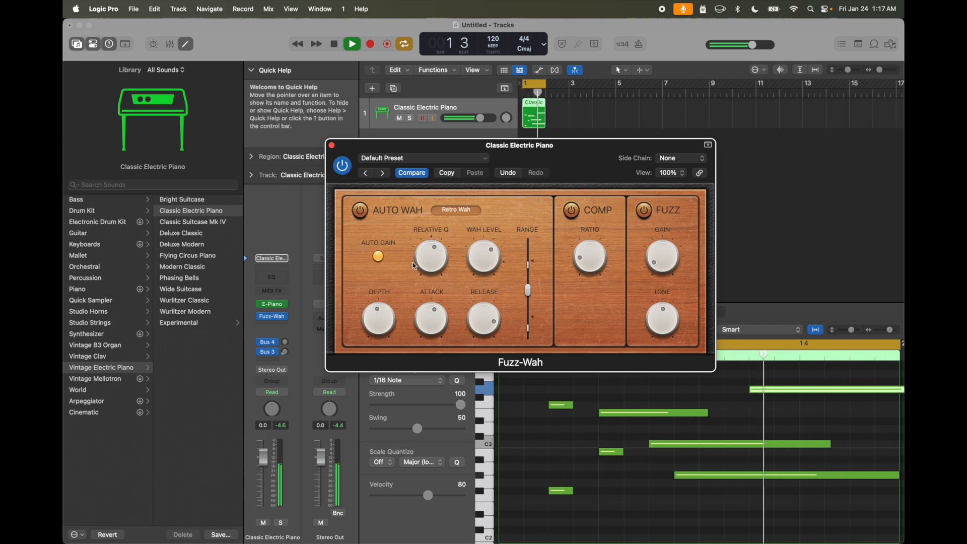
pyautogui.moveTo(432, 257); pyautogui.dragTo(429, 270)
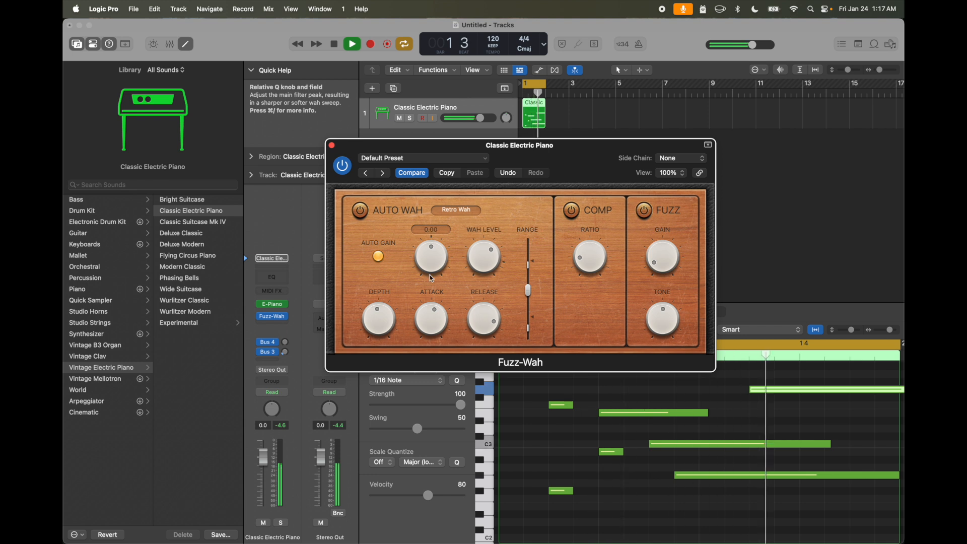
pyautogui.moveTo(483, 256); pyautogui.dragTo(483, 263)
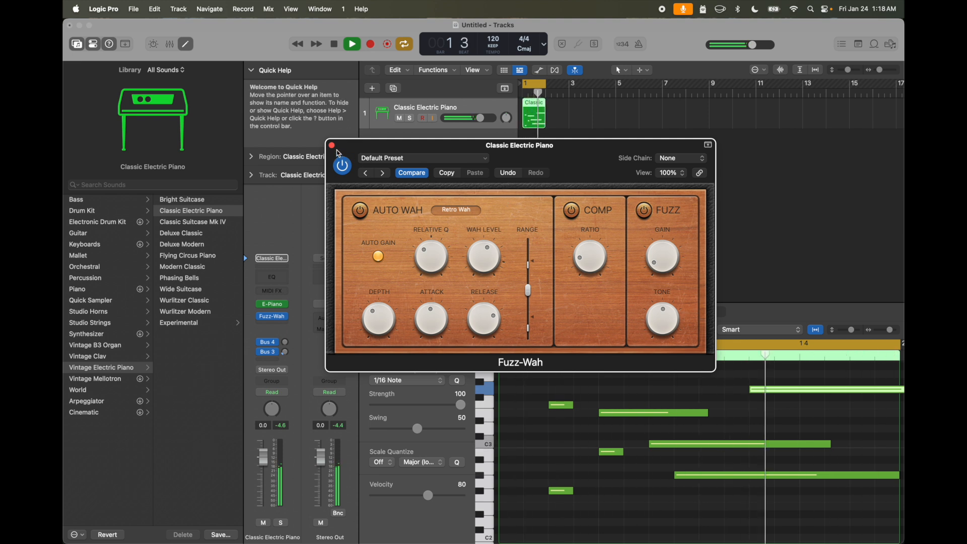
# - Bypass Fuzz-Wah to compare the sound, turn it back on and close the plug-in window
pyautogui.click(342, 167)
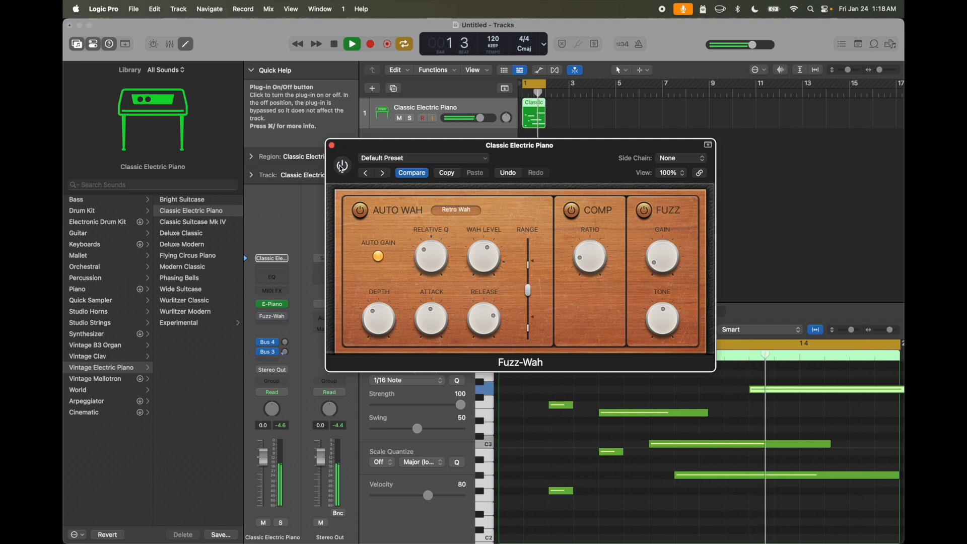
pyautogui.click(332, 145)
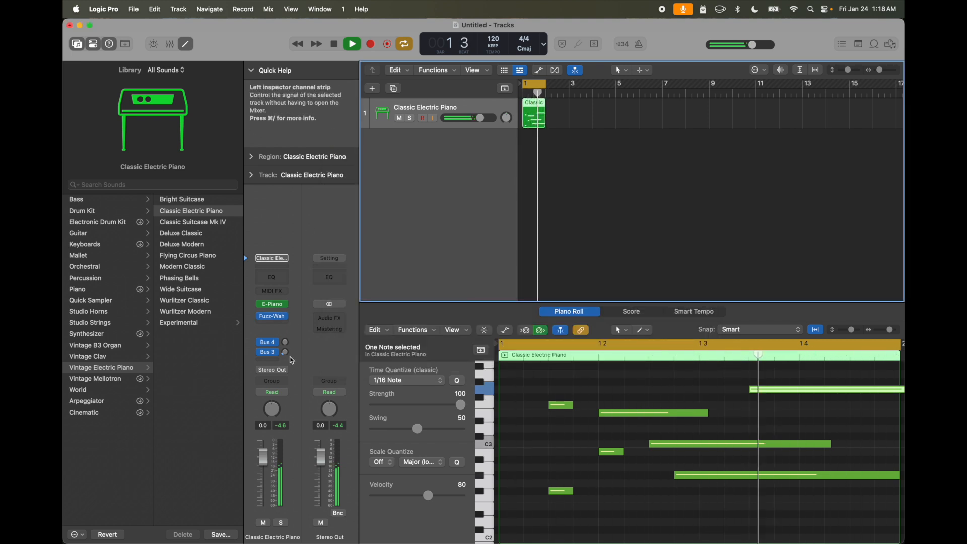
# - Remove the Fuzz-Wah plug-in from the Classic Electric Piano channel strip
pyautogui.moveTo(287, 319)
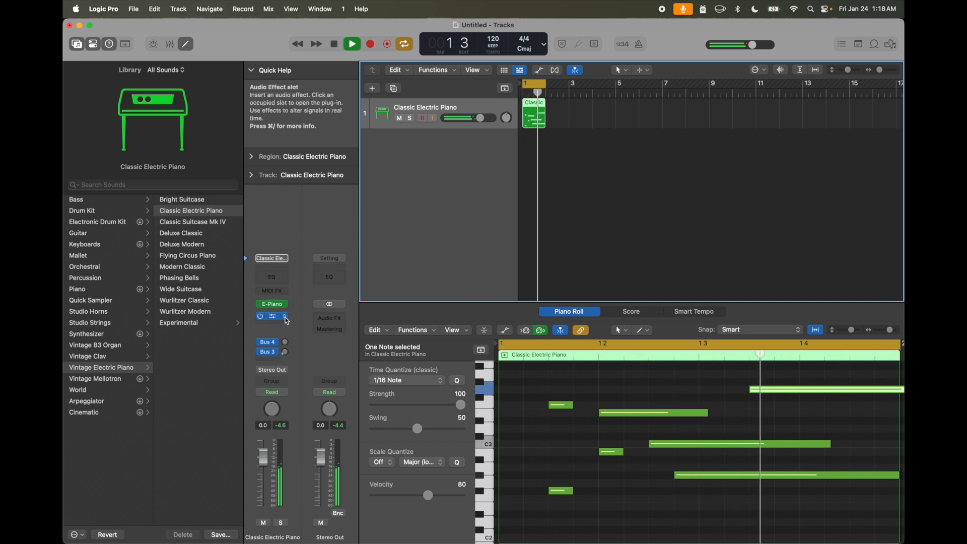
pyautogui.click(287, 318)
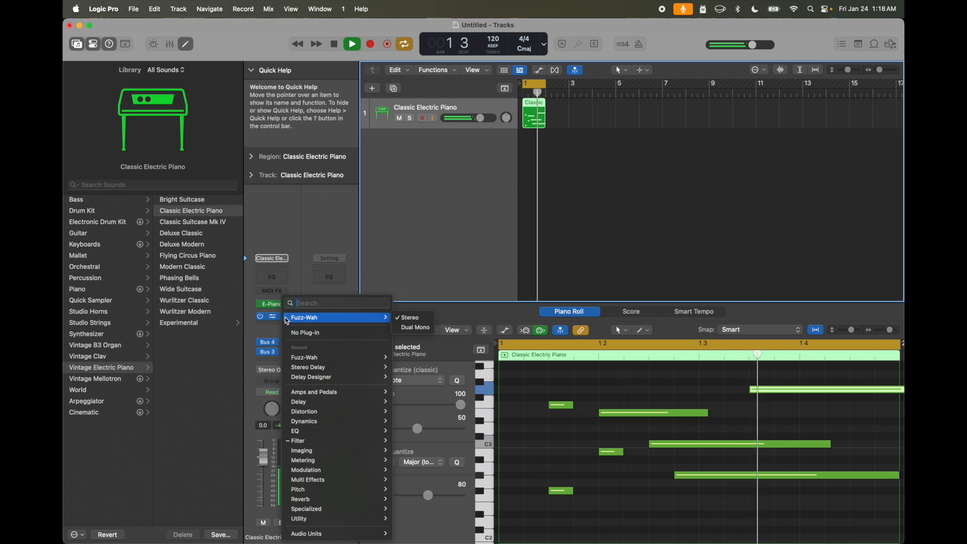
pyautogui.click(295, 334)
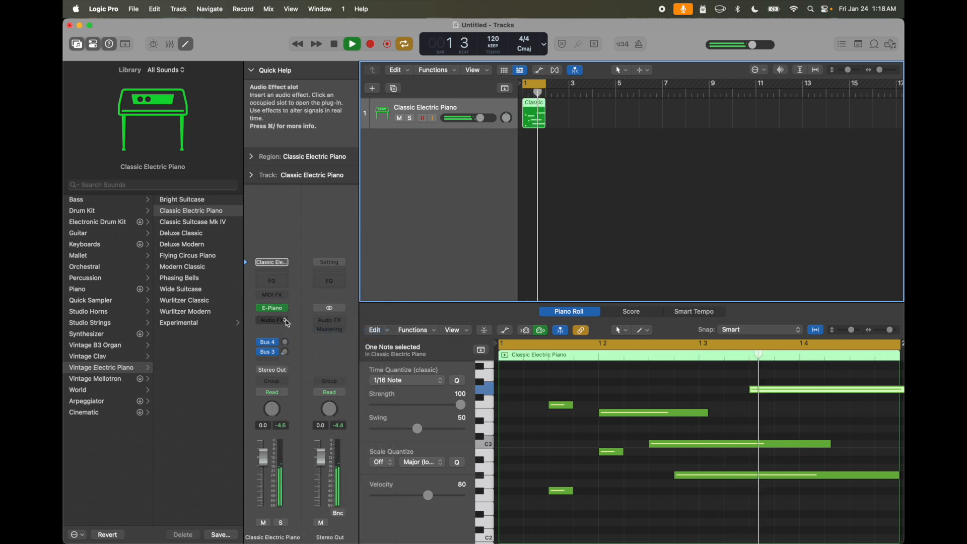
# - Insert the stereo Microphaser modulation effect in the empty audio effect slot and move its window lower
pyautogui.click(286, 320)
pyautogui.moveTo(294, 362)
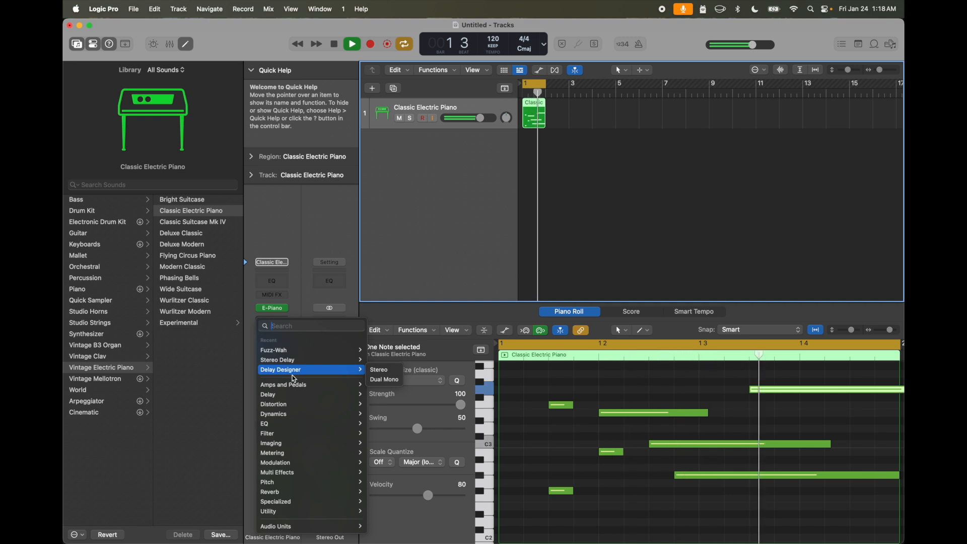
pyautogui.moveTo(296, 386)
pyautogui.moveTo(295, 465)
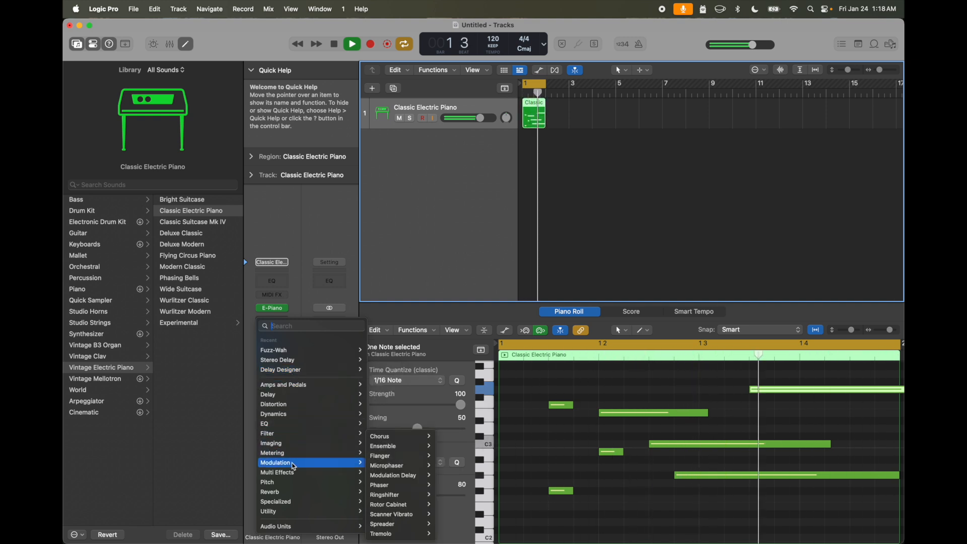
pyautogui.moveTo(408, 467)
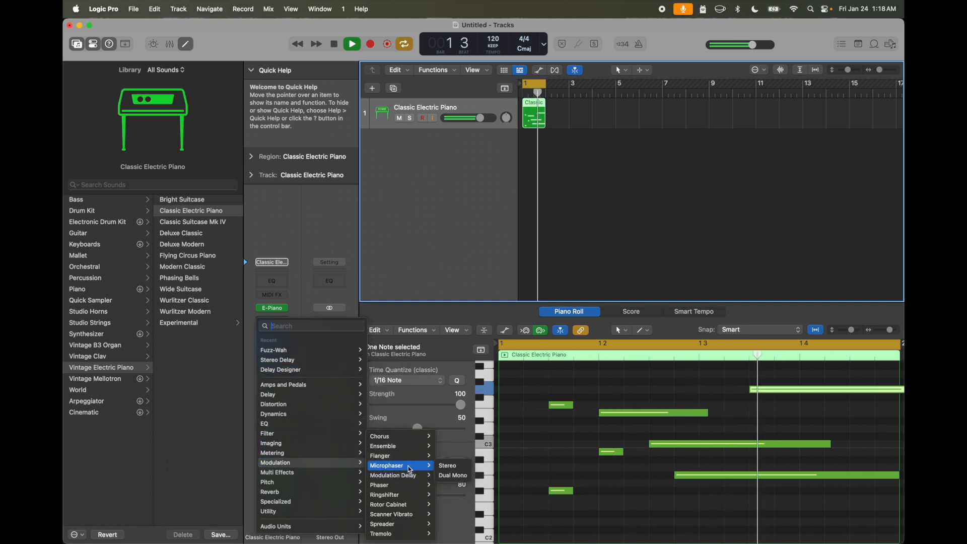
pyautogui.click(447, 465)
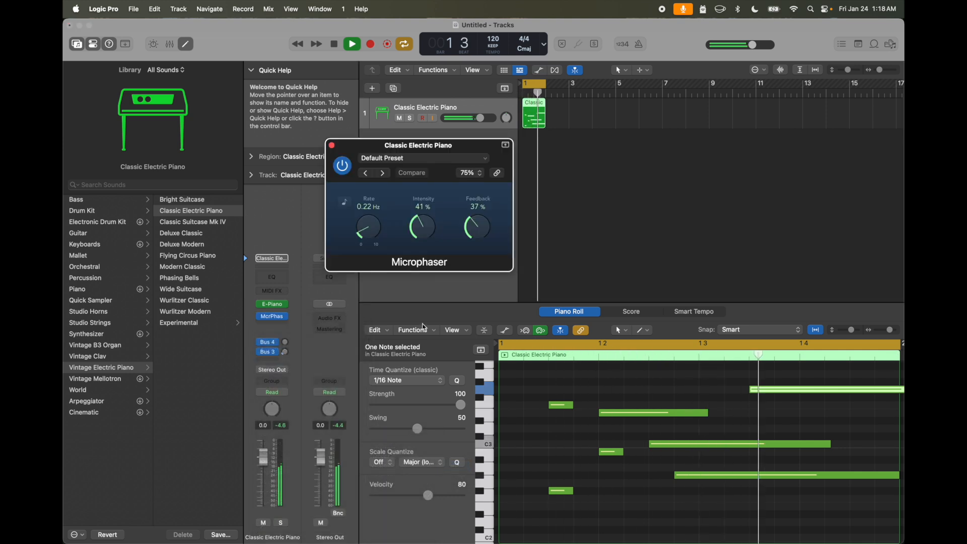
pyautogui.moveTo(433, 153); pyautogui.dragTo(422, 226)
# - Raise the Microphaser's intensity to 56% and feedback to 73%, and try faster and slower rates
pyautogui.moveTo(365, 295); pyautogui.dragTo(365, 264)
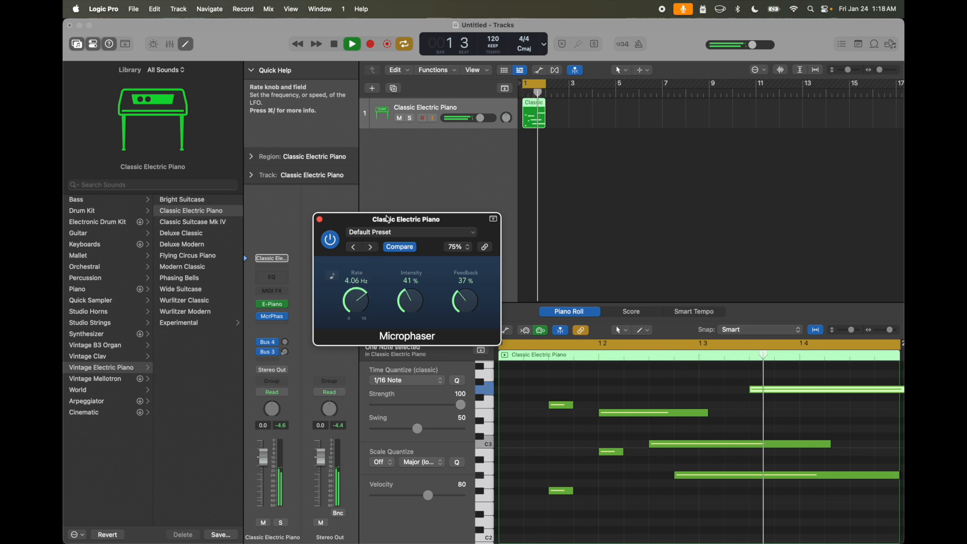
pyautogui.moveTo(386, 217); pyautogui.dragTo(385, 220)
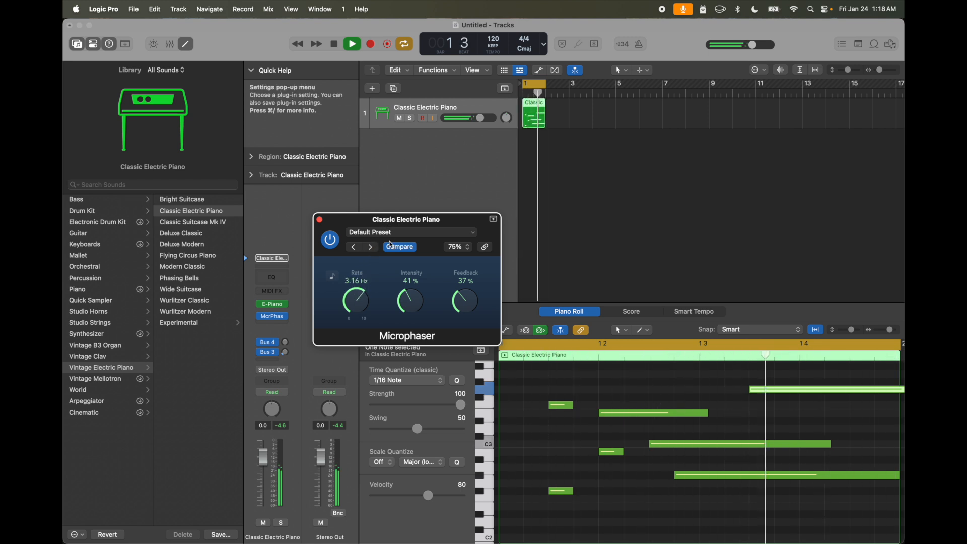
pyautogui.moveTo(413, 310); pyautogui.dragTo(411, 287)
pyautogui.moveTo(470, 302); pyautogui.dragTo(472, 250)
pyautogui.moveTo(364, 308); pyautogui.dragTo(358, 307)
# - Sync the Microphaser's rate to the project tempo at 1/2d and reduce its intensity to 36%
pyautogui.click(333, 277)
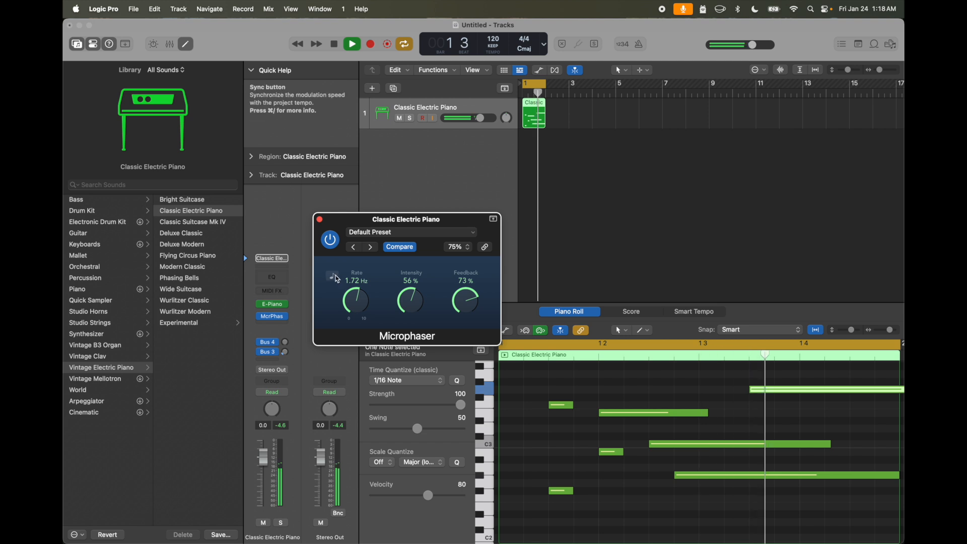
pyautogui.click(336, 278)
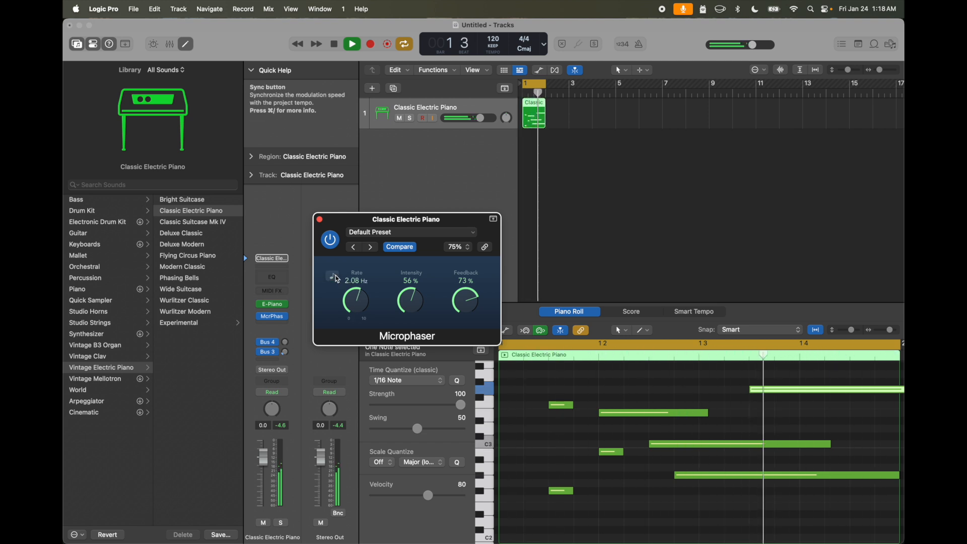
pyautogui.moveTo(356, 301); pyautogui.dragTo(356, 315)
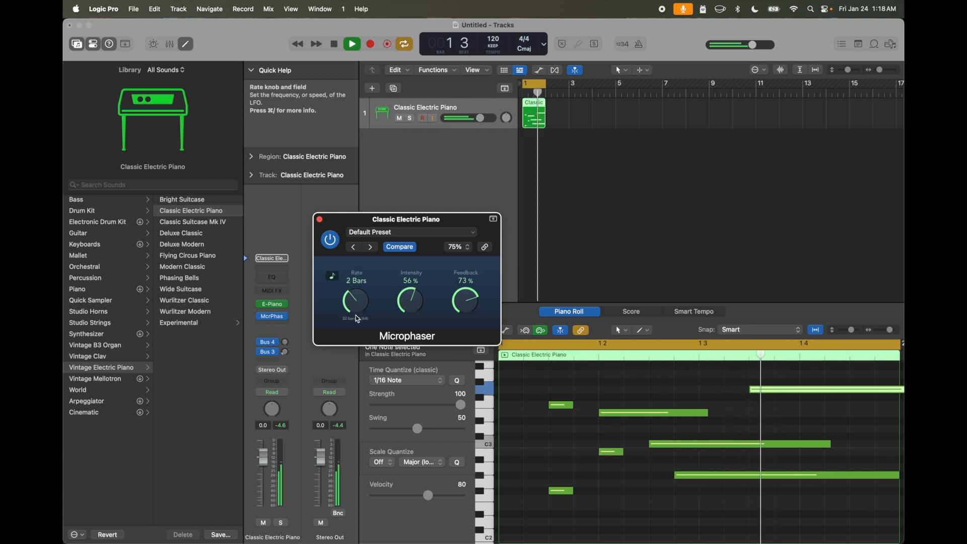
pyautogui.moveTo(359, 310); pyautogui.dragTo(413, 328)
pyautogui.moveTo(469, 306); pyautogui.dragTo(467, 324)
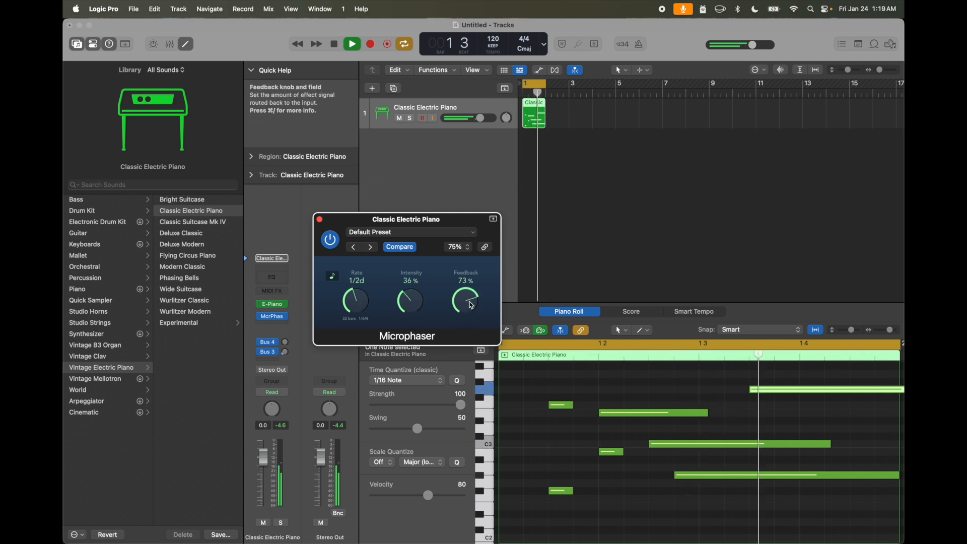
# - Compare the edited Microphaser settings with the saved preset several times, returning to the edited settings
pyautogui.click(403, 249)
pyautogui.click(403, 250)
pyautogui.click(406, 252)
pyautogui.click(406, 252)
pyautogui.click(406, 252)
pyautogui.click(406, 252)
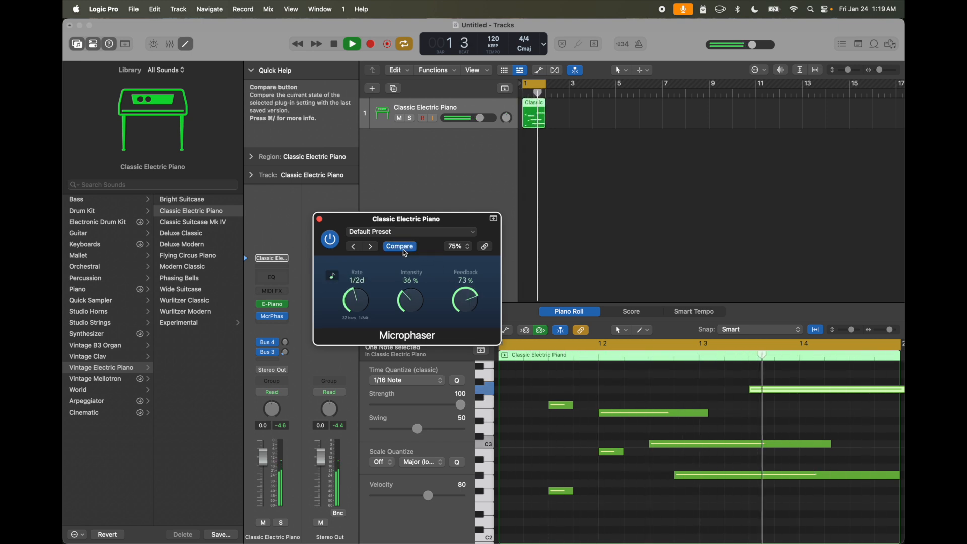
# - Audition the Microphaser presets, including Background Movement, Slow Heavy, Micro Light and Underwater, choose Swirl and close the plug-in window
pyautogui.click(355, 247)
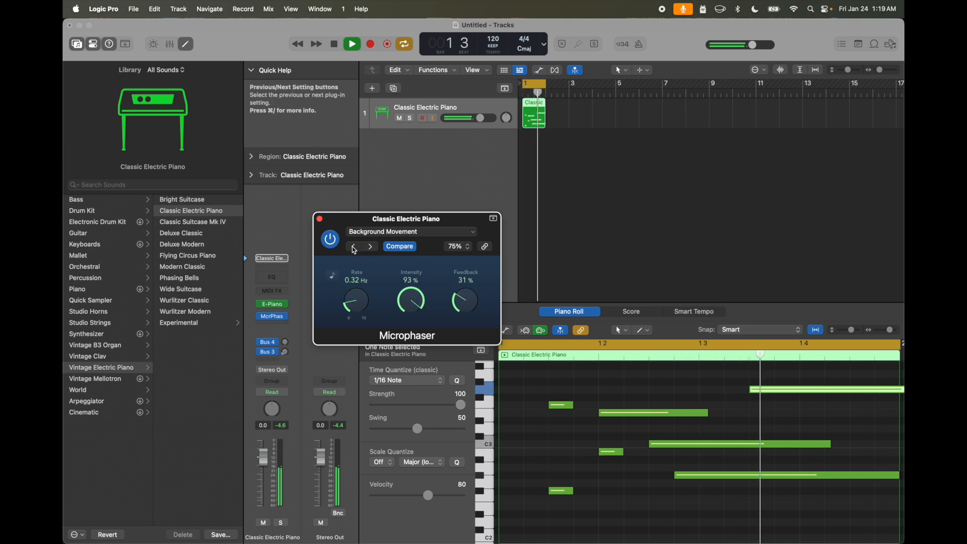
pyautogui.click(355, 247)
pyautogui.click(355, 247)
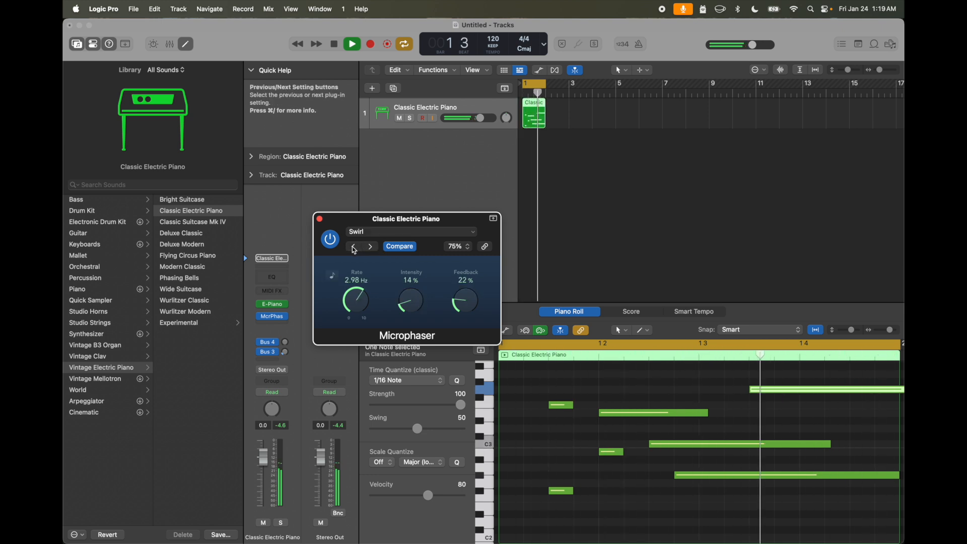
pyautogui.click(355, 247)
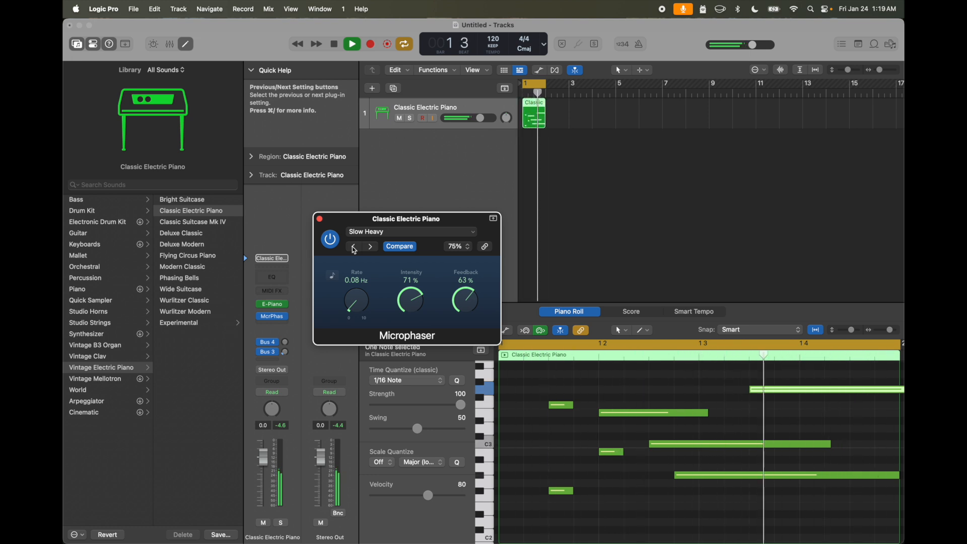
pyautogui.click(355, 247)
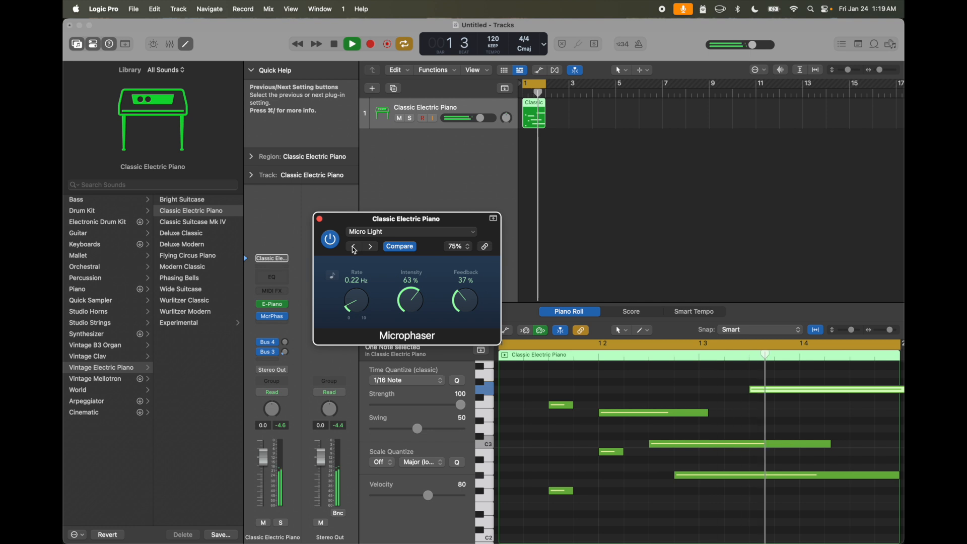
pyautogui.click(355, 246)
pyautogui.click(355, 247)
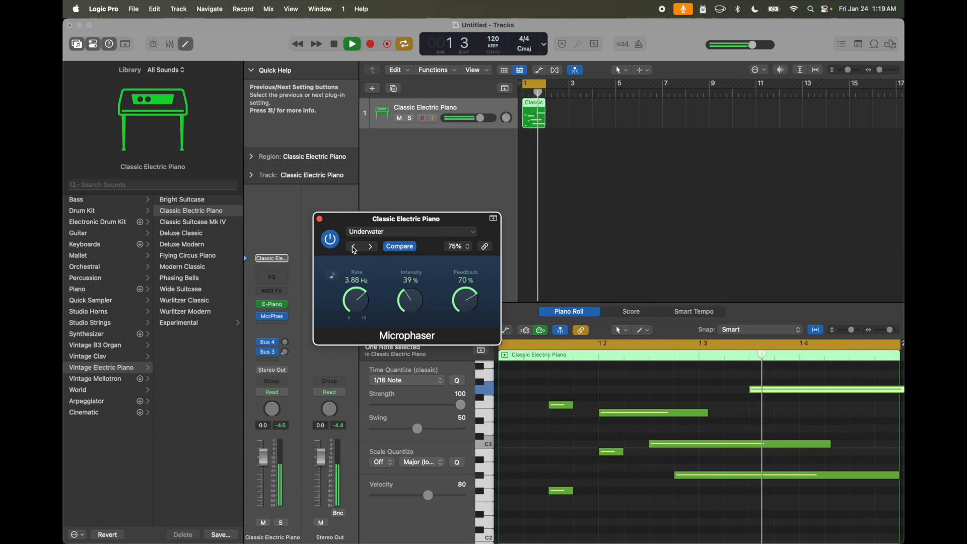
pyautogui.click(355, 247)
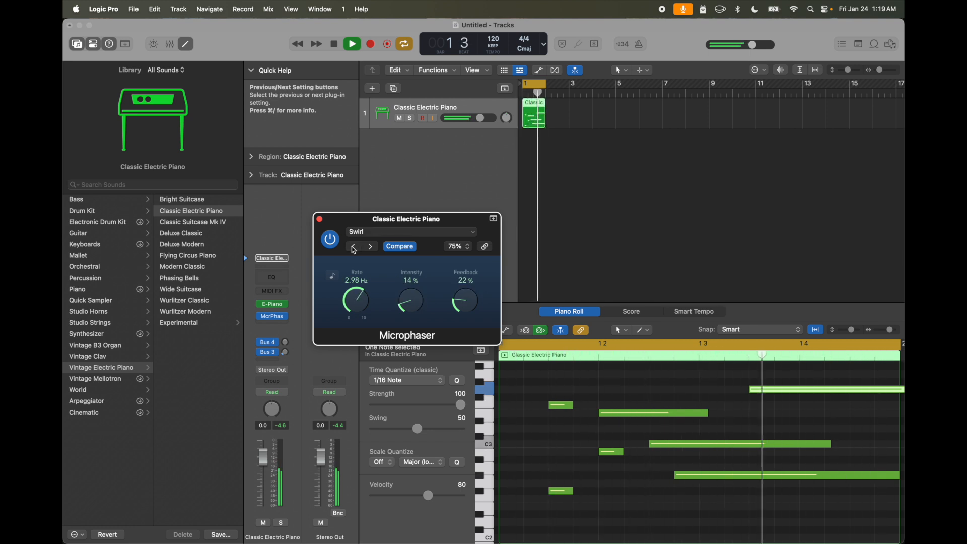
pyautogui.click(320, 219)
# - Replace the Microphaser with the Loudness Meter metering plug-in and reposition its window
pyautogui.click(286, 316)
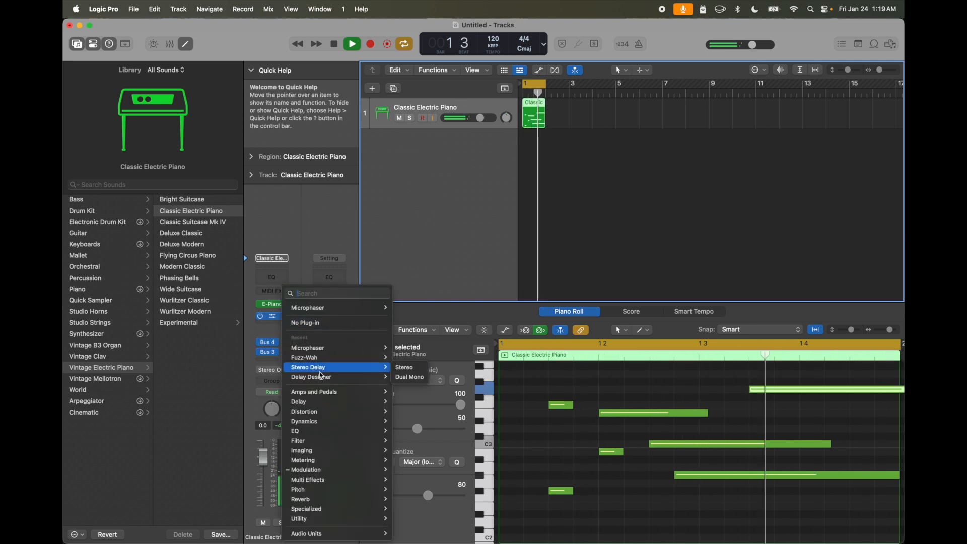
pyautogui.moveTo(325, 423)
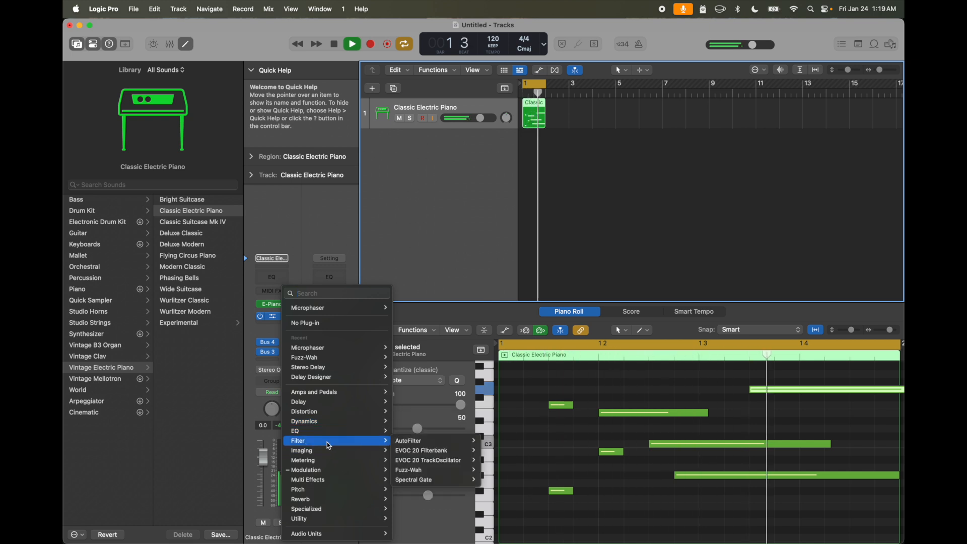
pyautogui.moveTo(329, 463)
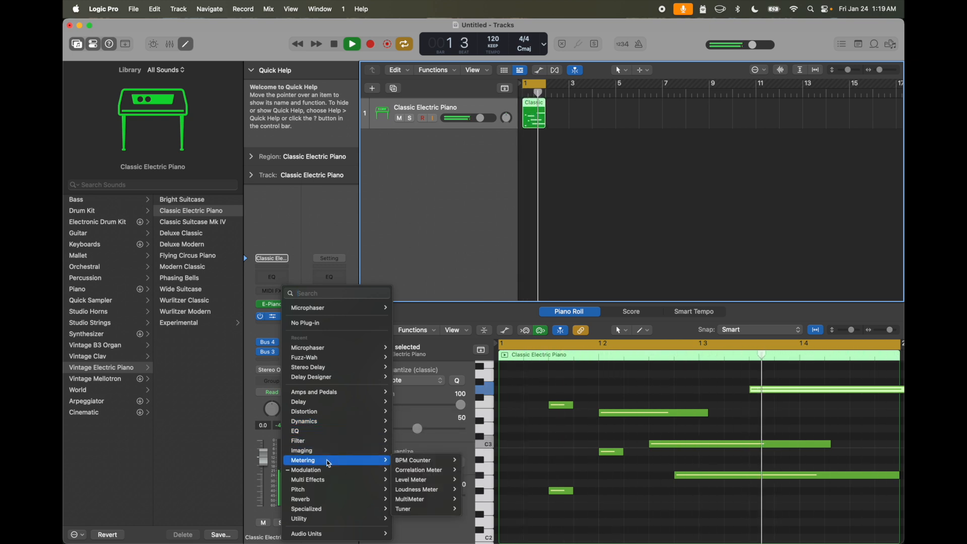
pyautogui.moveTo(434, 490)
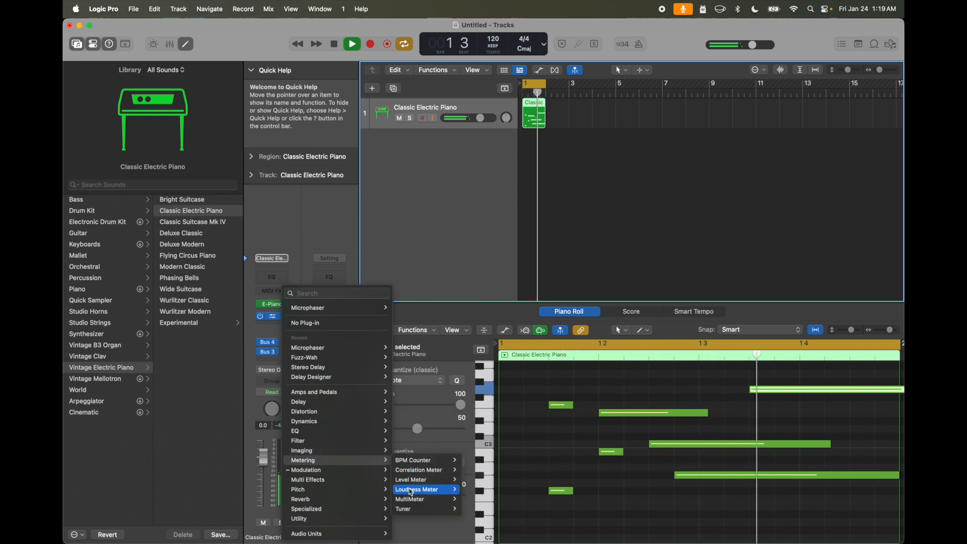
pyautogui.click(476, 491)
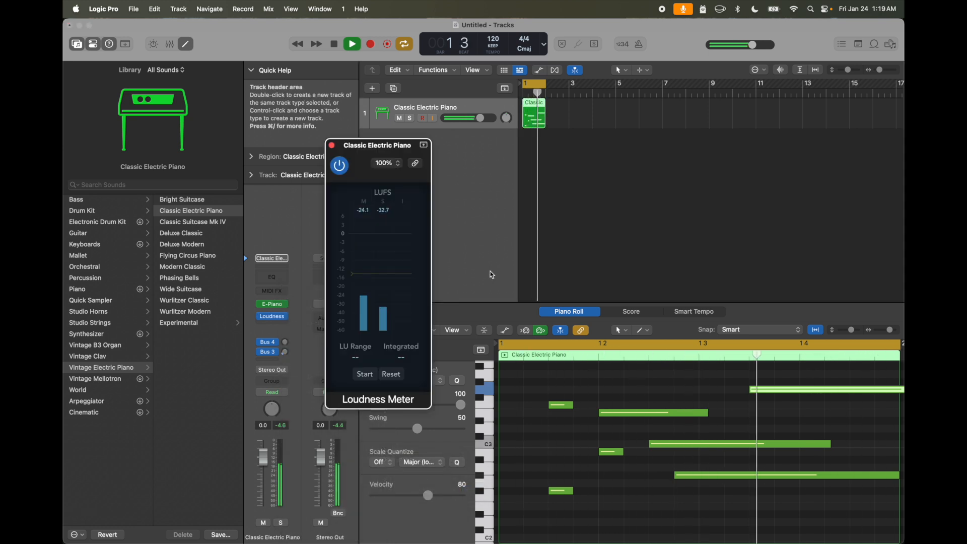
pyautogui.moveTo(396, 154); pyautogui.dragTo(429, 130)
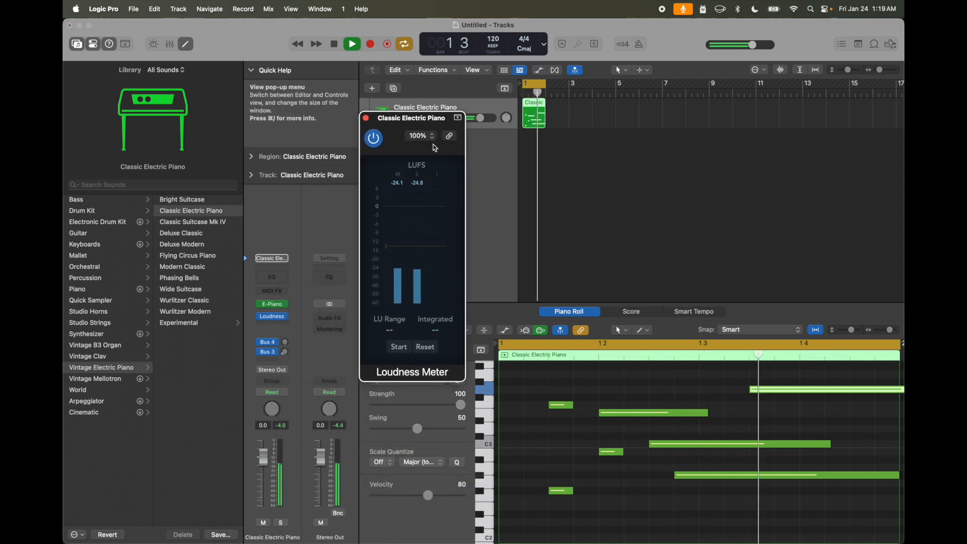
# - Run and reset the integrated loudness measurement, lower the meter's target level slightly and close the Loudness Meter
pyautogui.click(406, 353)
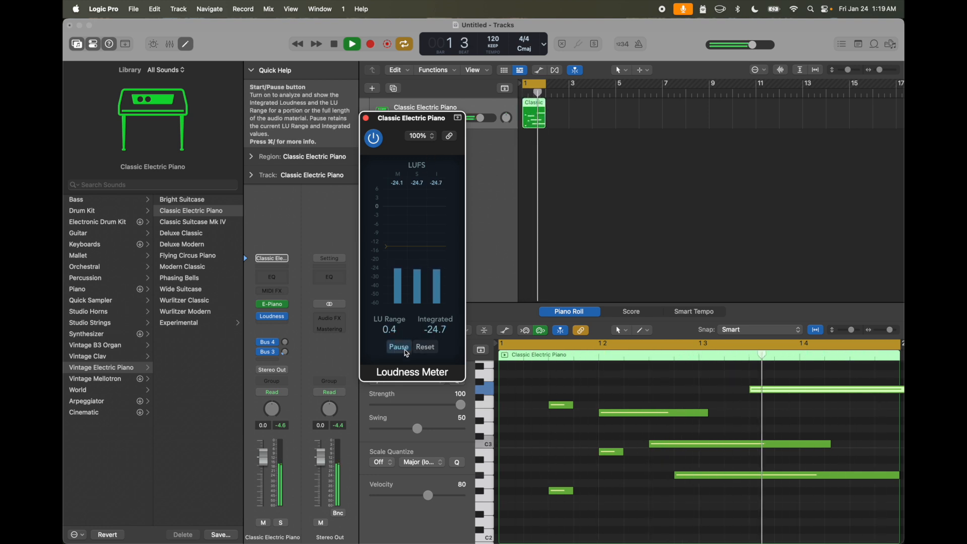
pyautogui.click(426, 349)
pyautogui.moveTo(387, 247)
pyautogui.mouseDown()
pyautogui.moveTo(386, 274)
pyautogui.moveTo(386, 253)
pyautogui.mouseUp()
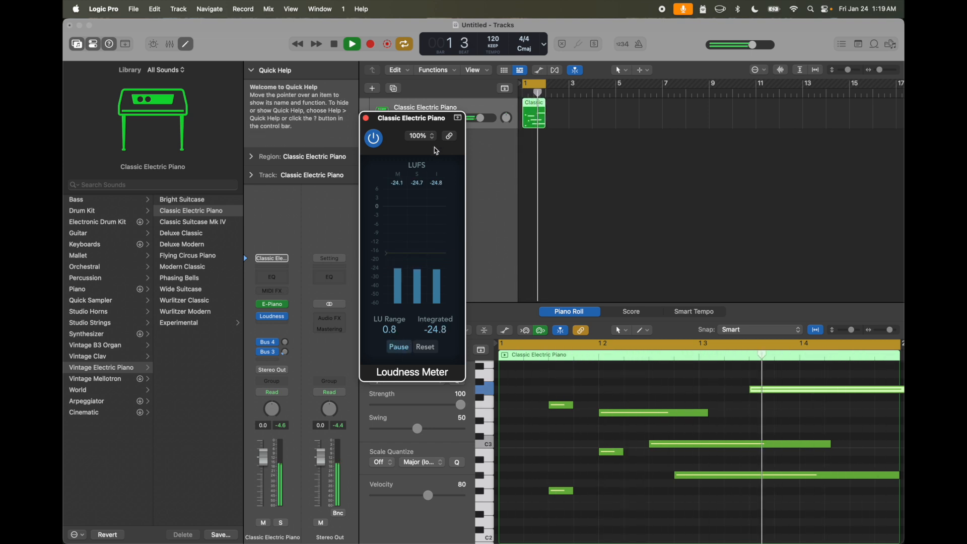
pyautogui.click(425, 348)
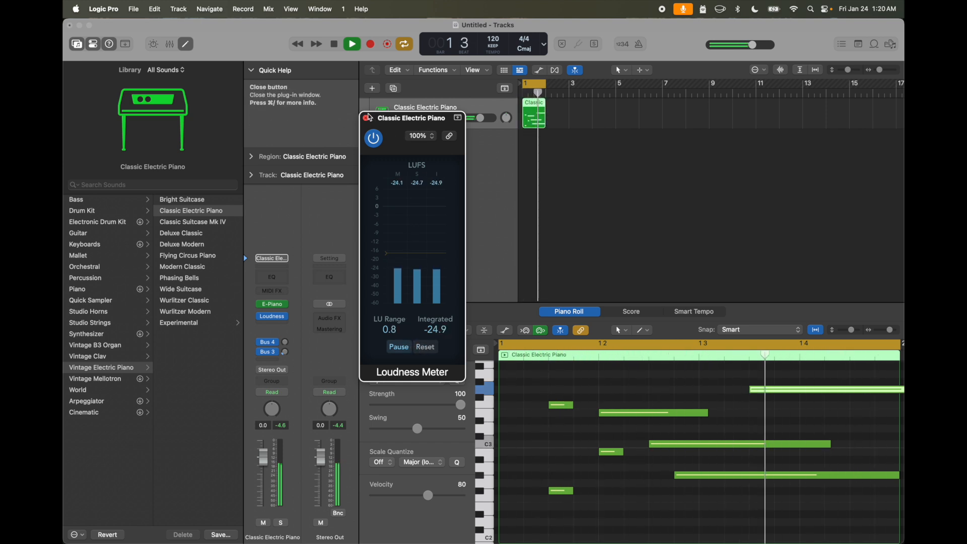
pyautogui.click(367, 118)
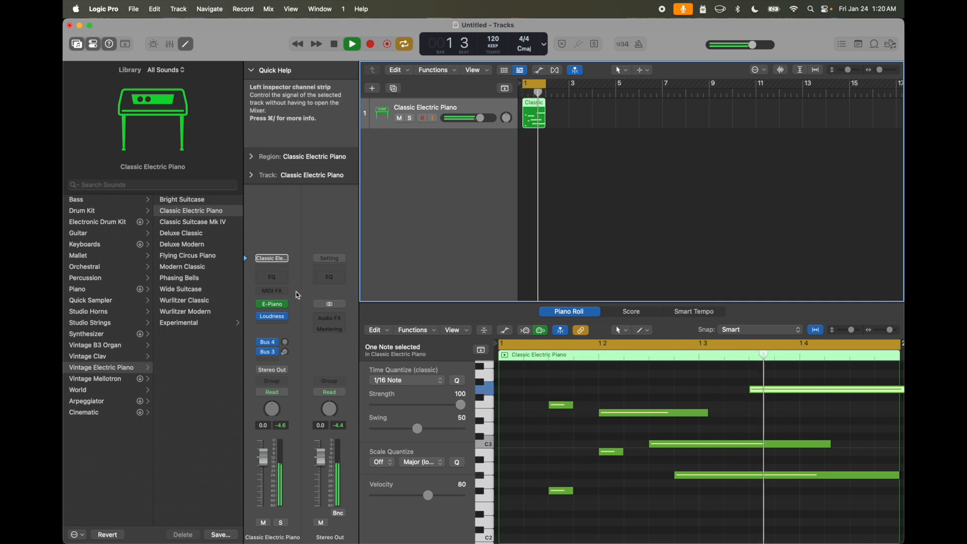
# - Replace the Loudness Meter on the electric piano track with the specialized Exciter plug-in
pyautogui.click(283, 316)
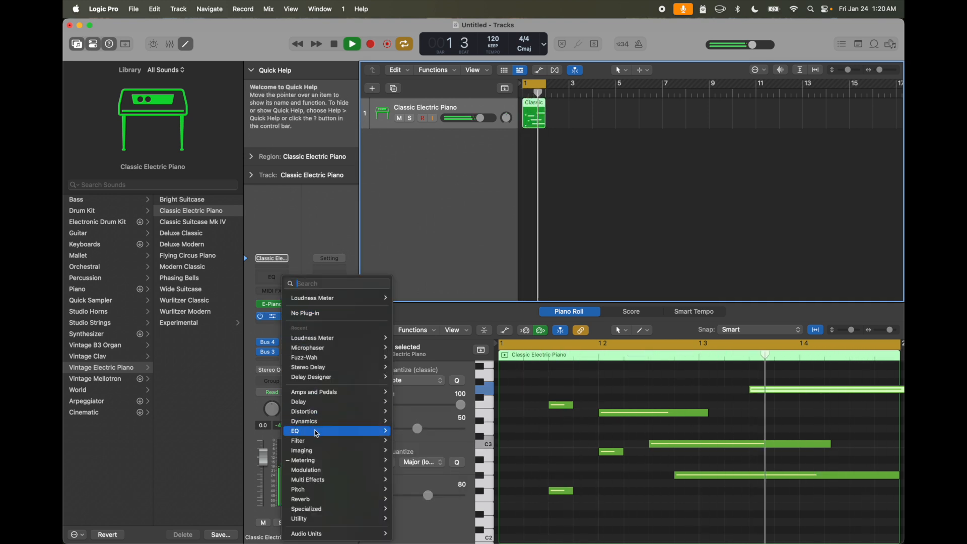
pyautogui.moveTo(321, 446)
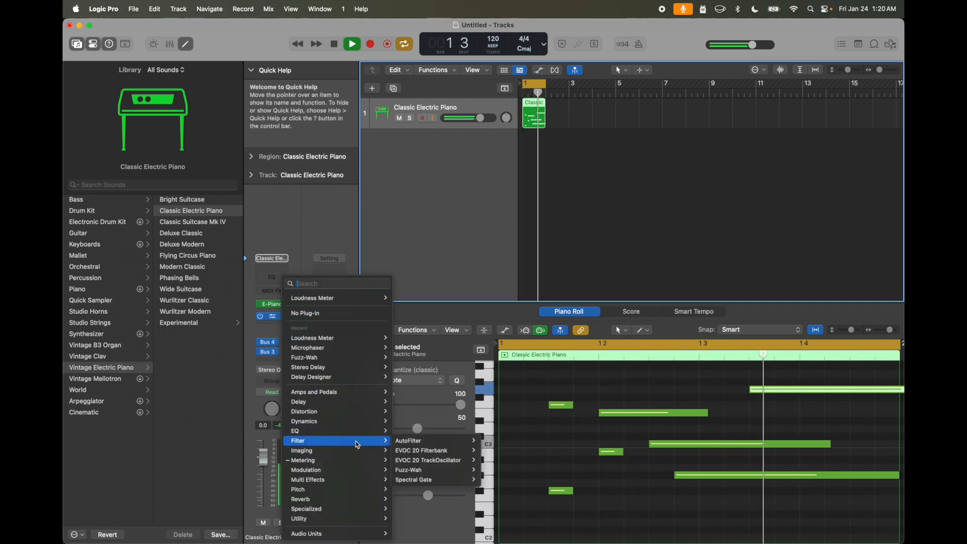
pyautogui.moveTo(405, 442)
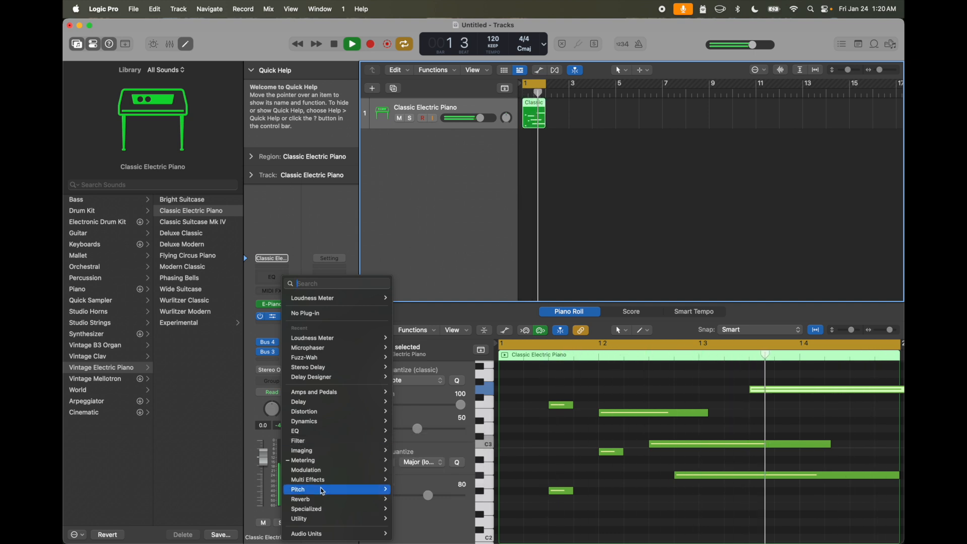
pyautogui.moveTo(325, 493)
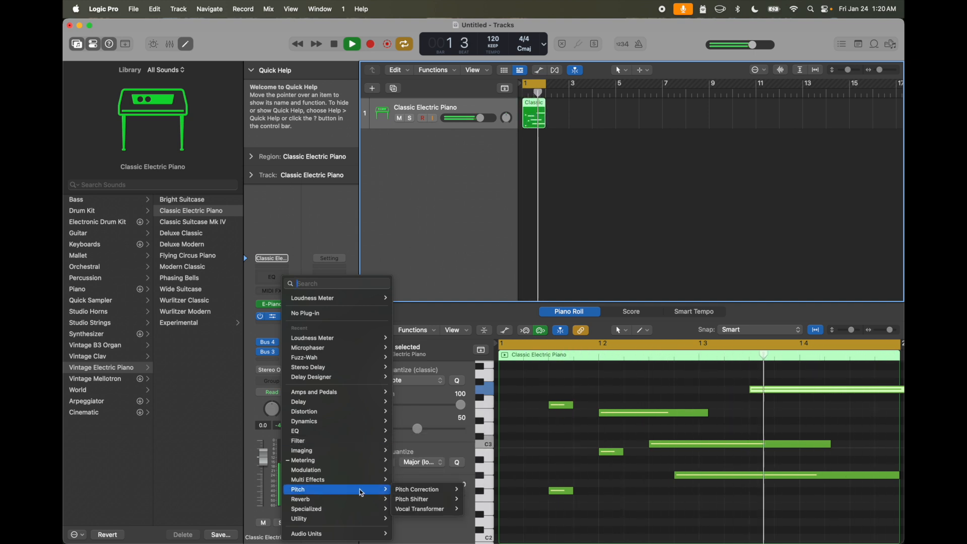
pyautogui.moveTo(355, 506)
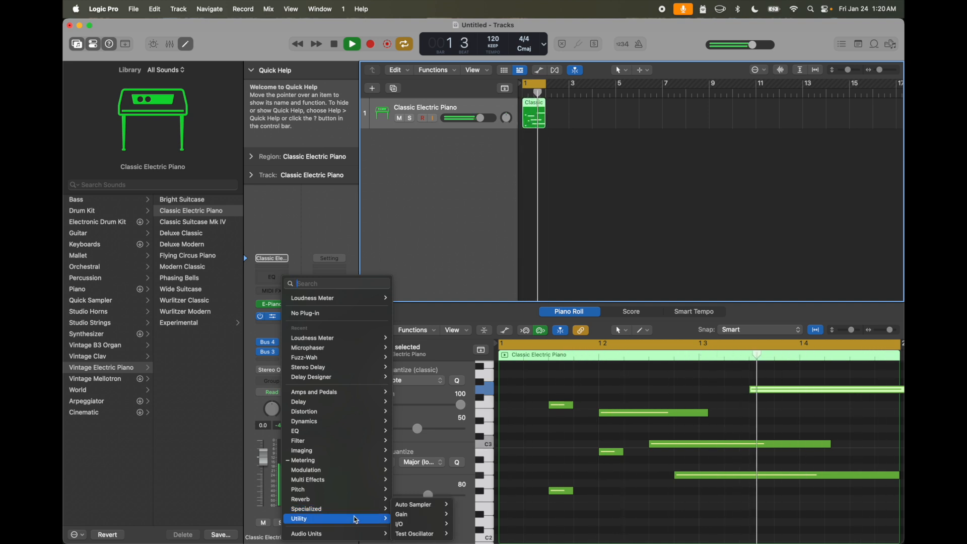
pyautogui.moveTo(433, 510)
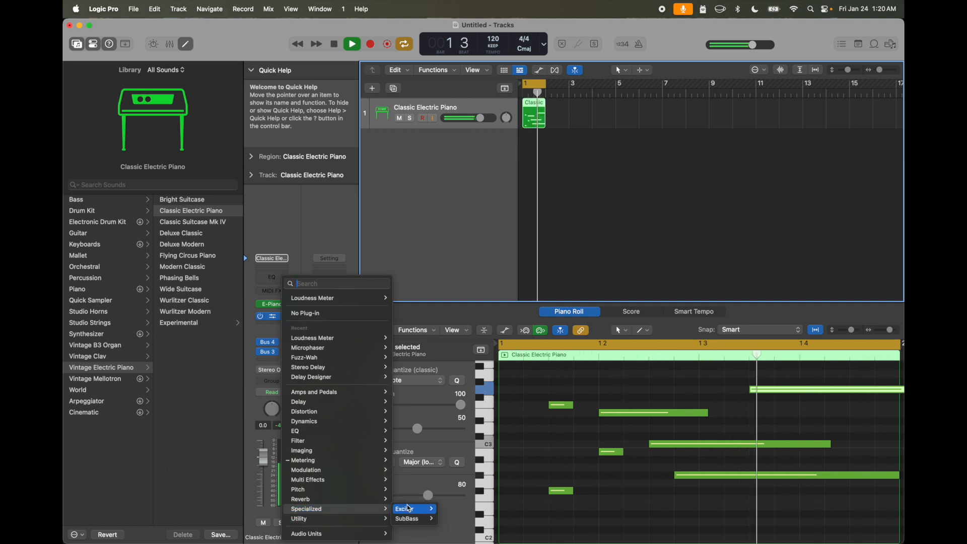
pyautogui.click(440, 510)
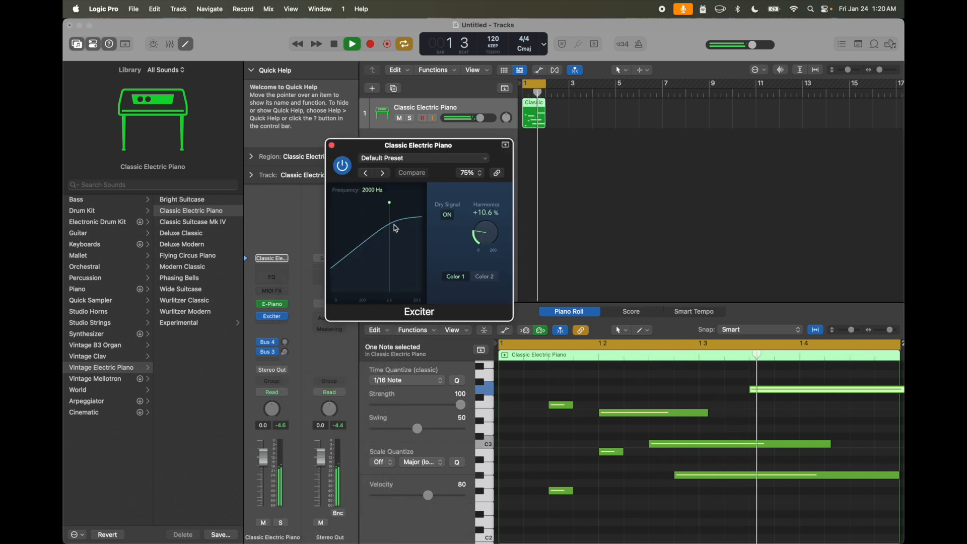
# - Raise the Exciter's frequency to 20000 Hz, try its Dry Signal switch and vary the Harmonics amount
pyautogui.moveTo(391, 205); pyautogui.dragTo(436, 211)
pyautogui.click(448, 215)
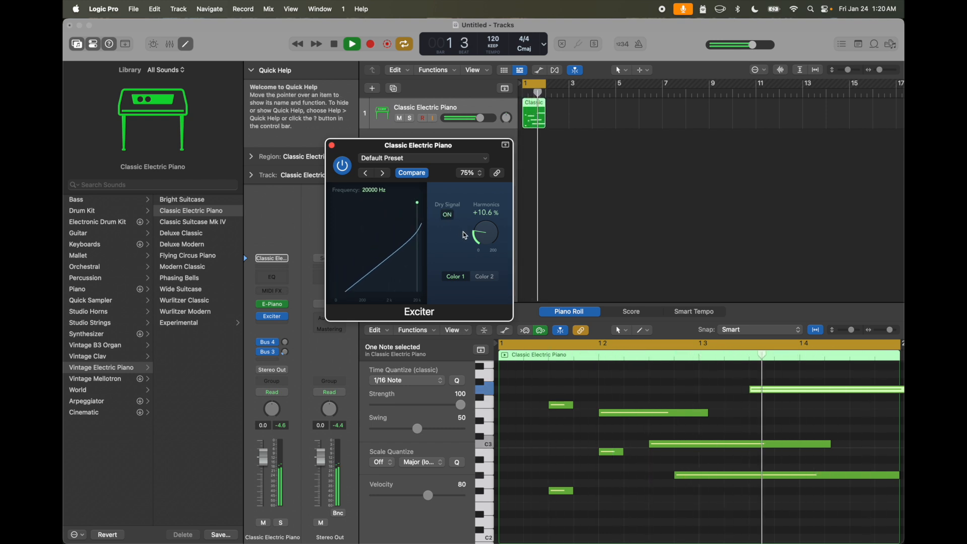
pyautogui.moveTo(487, 222); pyautogui.dragTo(418, 210)
# - Audition the Exciter presets in order, including Artificial Overload, Edge Addition and Sizzle, and close the plug-in window
pyautogui.click(384, 173)
pyautogui.click(384, 173)
pyautogui.click(384, 173)
pyautogui.click(384, 173)
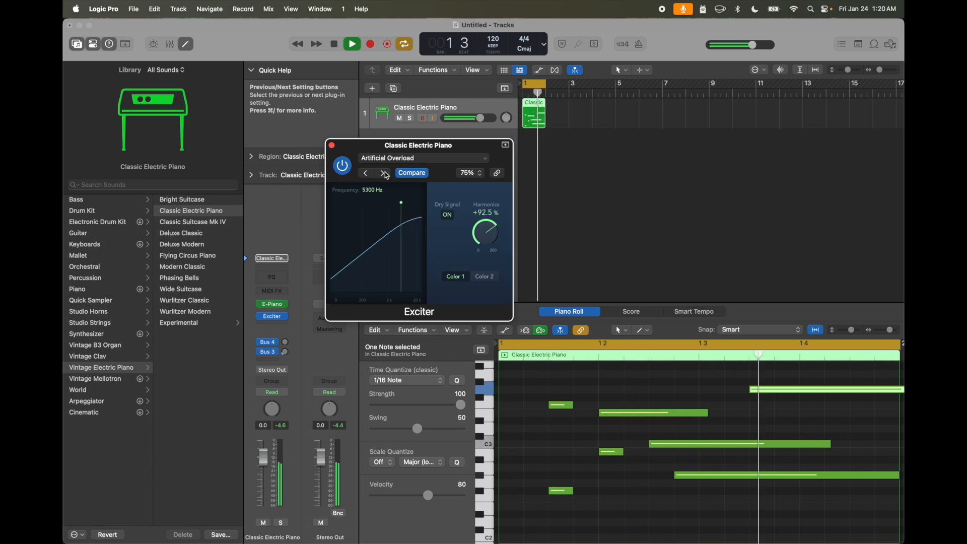
pyautogui.click(384, 174)
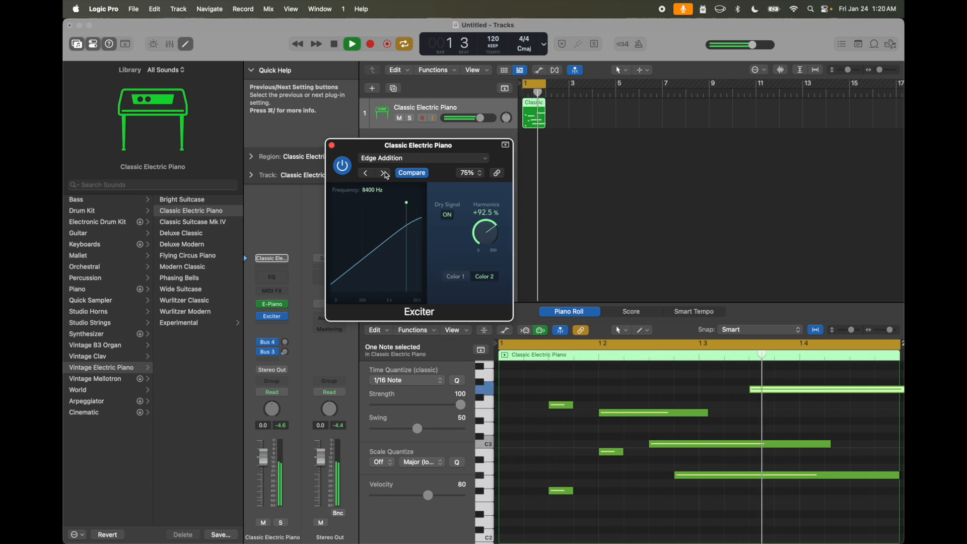
pyautogui.click(384, 173)
pyautogui.click(385, 173)
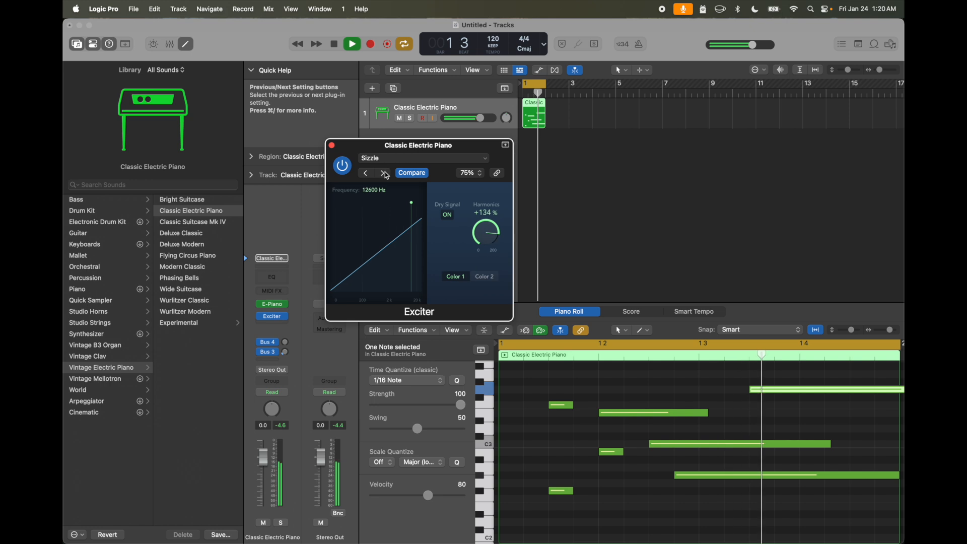
pyautogui.click(384, 173)
pyautogui.click(385, 174)
pyautogui.click(385, 173)
pyautogui.click(332, 145)
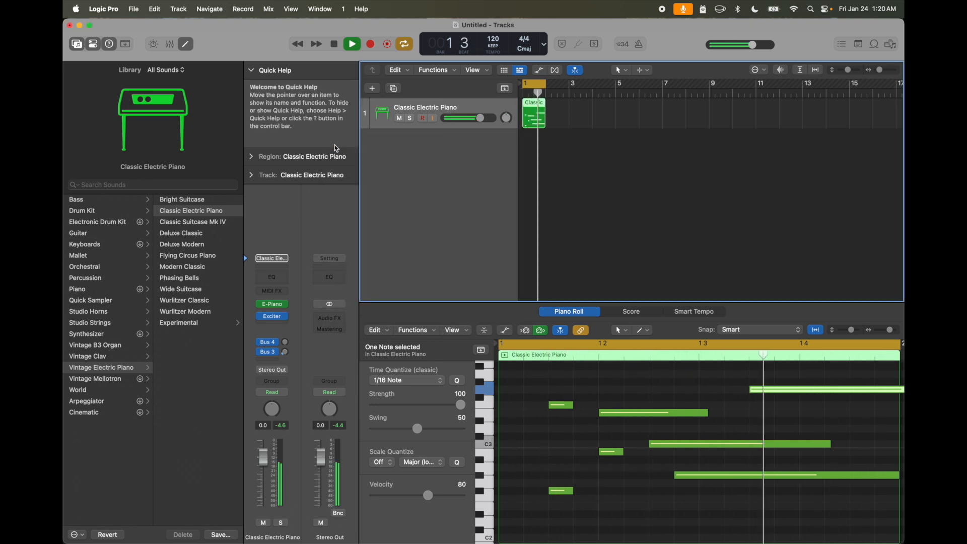
# - Insert the stereo Ringshifter modulation plug-in below the Exciter and reposition its window
pyautogui.click(272, 328)
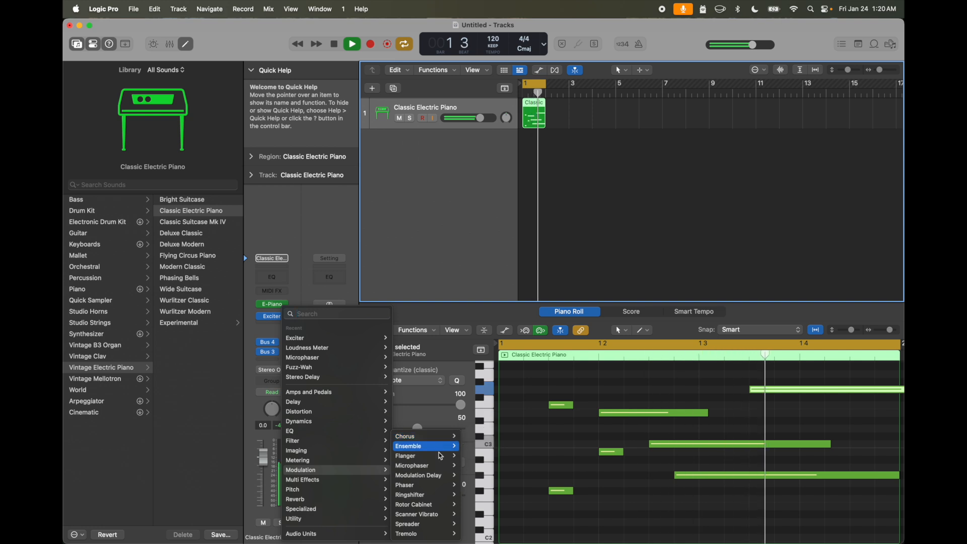
pyautogui.moveTo(444, 496)
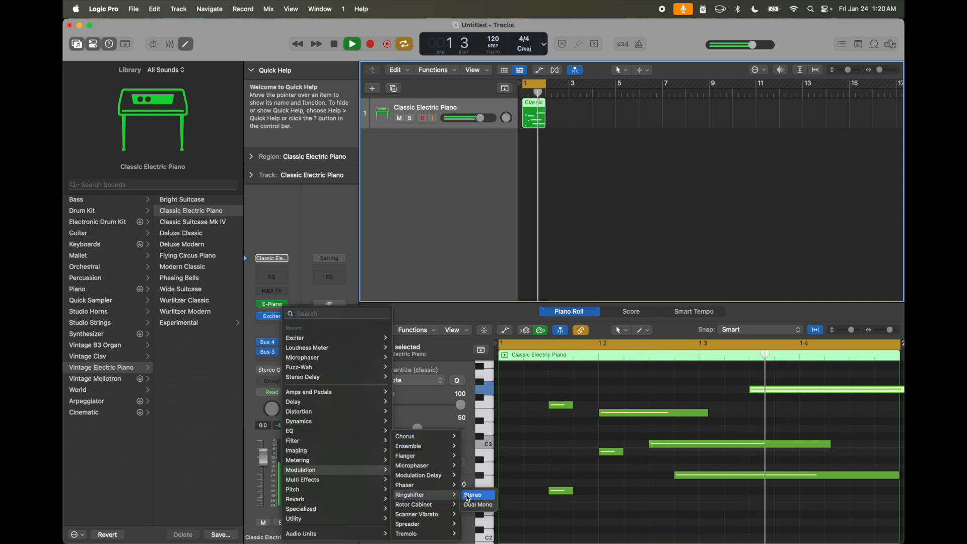
pyautogui.click(473, 496)
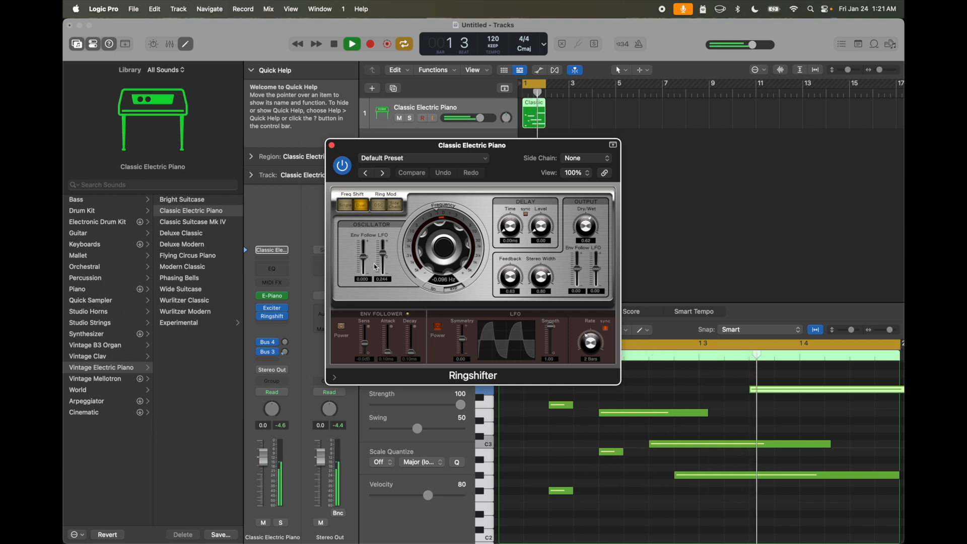
pyautogui.moveTo(444, 146); pyautogui.dragTo(394, 137)
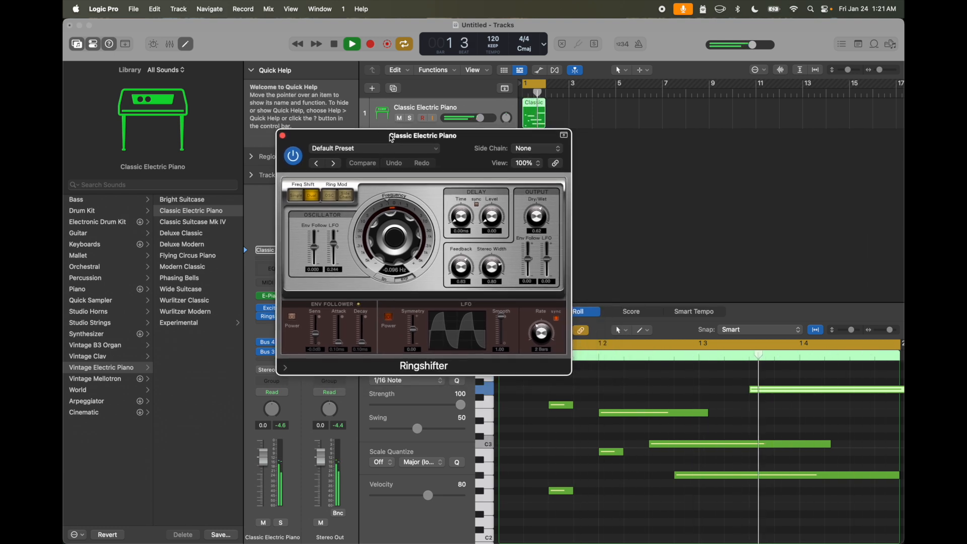
# - Audition the Ringshifter presets Groove Shadow 01 through Groove Shadow 09
pyautogui.click(335, 165)
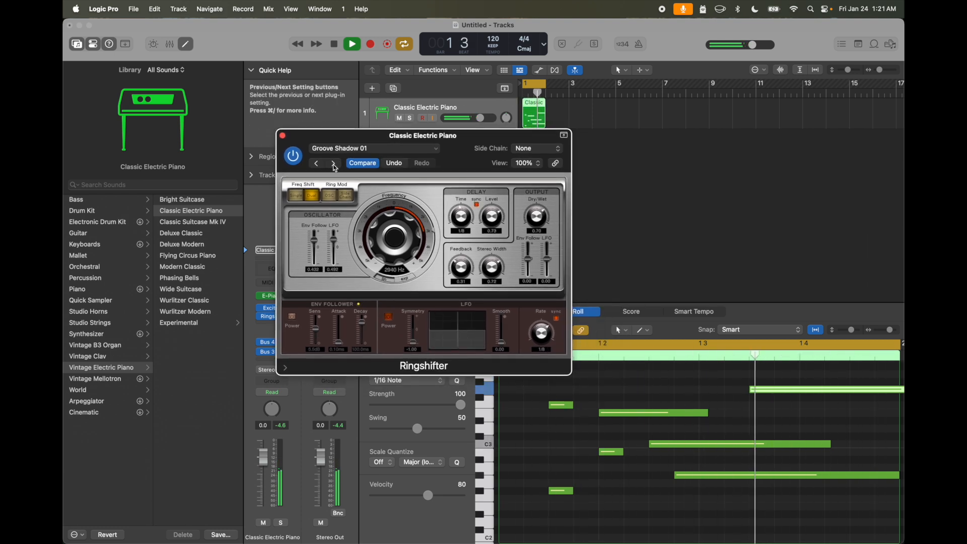
pyautogui.click(334, 164)
pyautogui.click(333, 164)
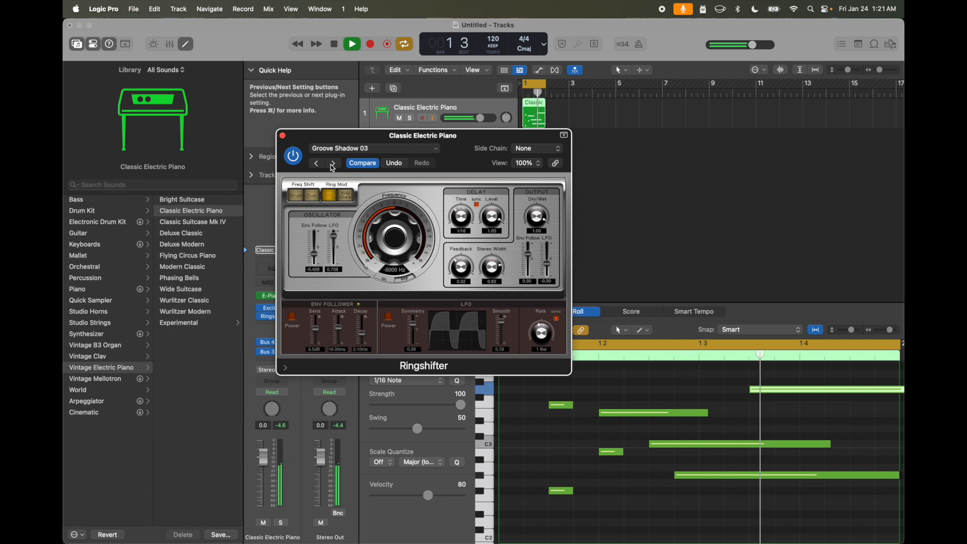
pyautogui.click(333, 164)
pyautogui.click(334, 165)
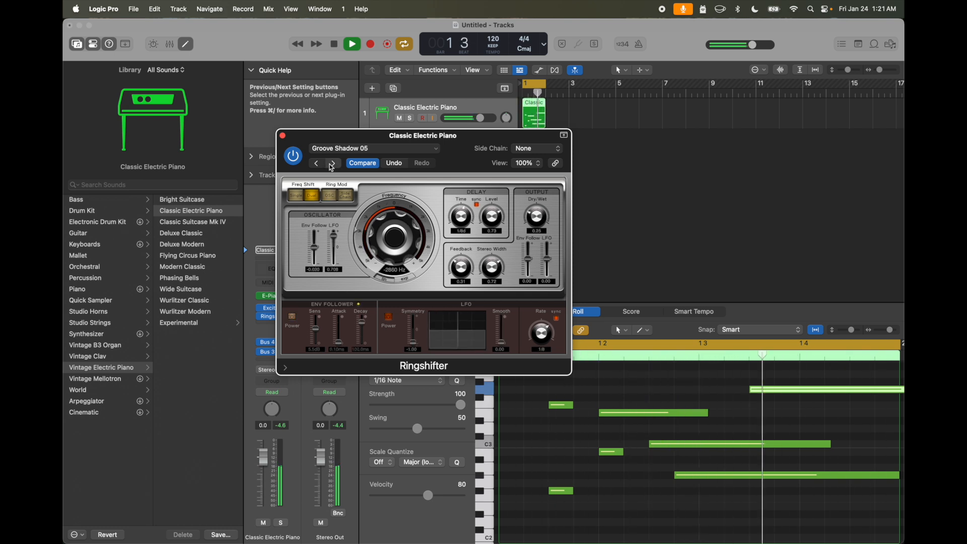
pyautogui.click(333, 164)
pyautogui.click(332, 164)
pyautogui.click(331, 164)
pyautogui.click(332, 164)
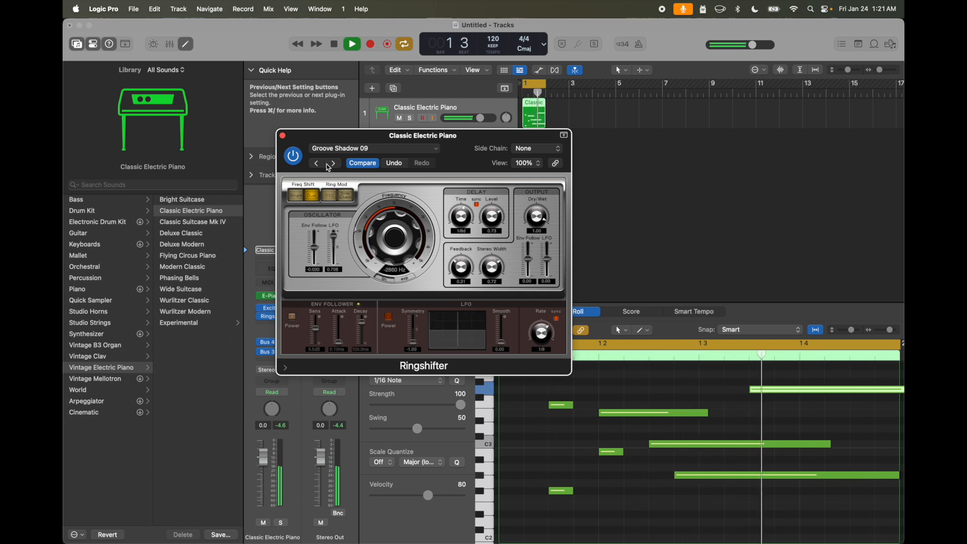
# - Audition the Ringshifter presets in reverse order, including Slow Phase, Ring Groove 01, Phasing Vocals, Mutants, Moving Pad, High Hat Modulator and Drum Loop Ring FX
pyautogui.click(317, 165)
pyautogui.click(318, 164)
pyautogui.click(317, 164)
pyautogui.click(318, 164)
pyautogui.click(317, 165)
pyautogui.click(318, 164)
pyautogui.click(317, 164)
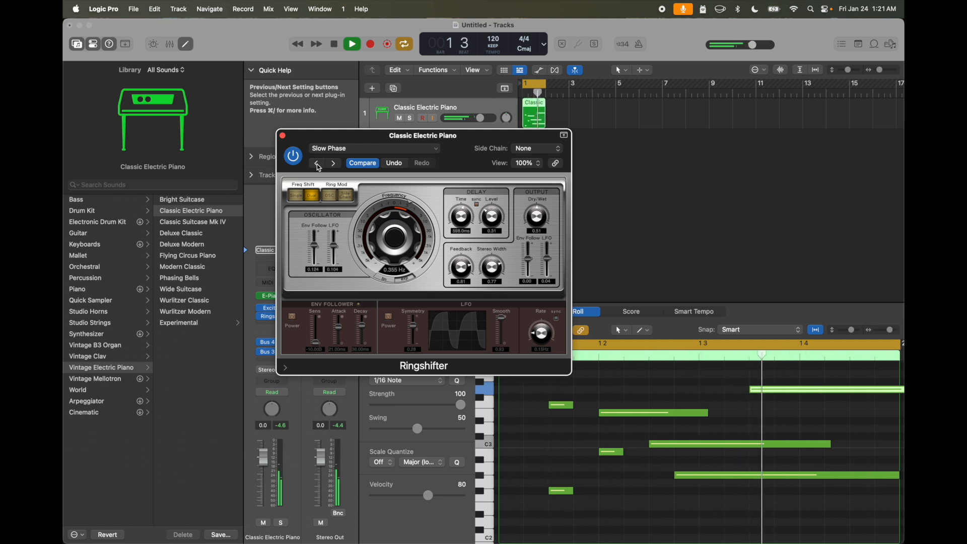
pyautogui.click(318, 164)
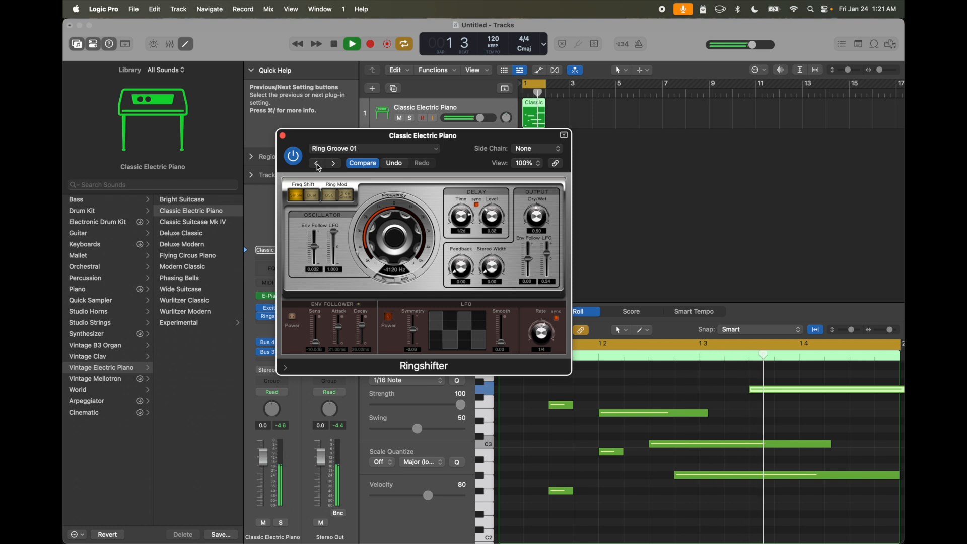
pyautogui.click(317, 164)
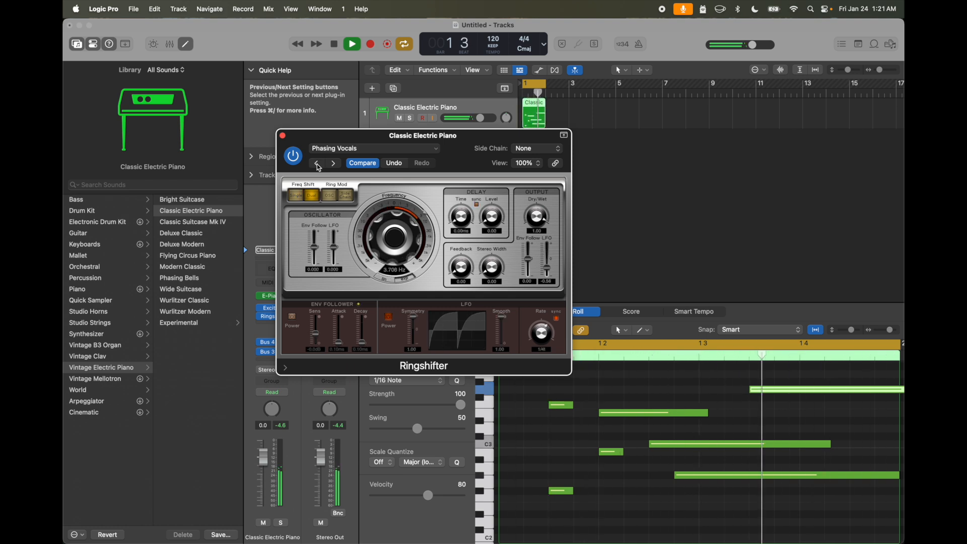
pyautogui.click(318, 164)
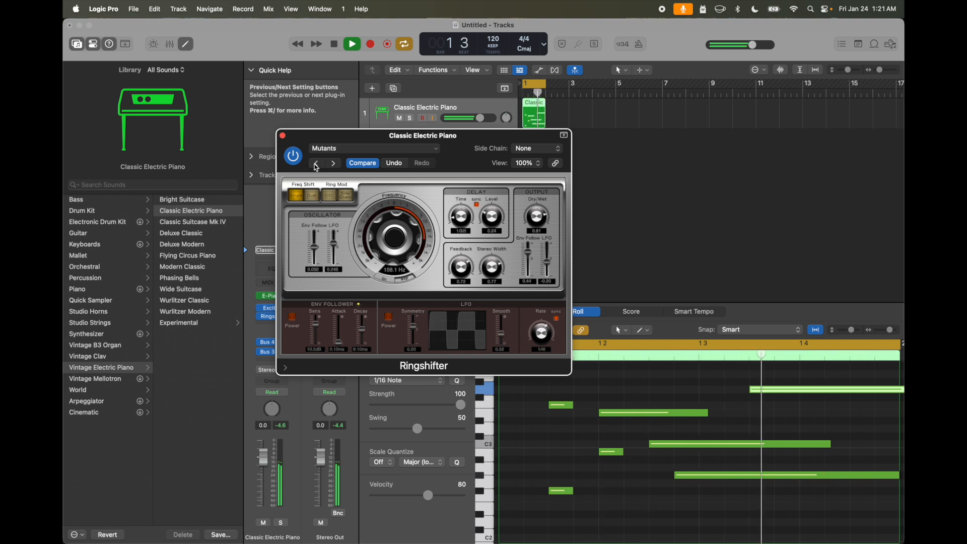
pyautogui.click(317, 164)
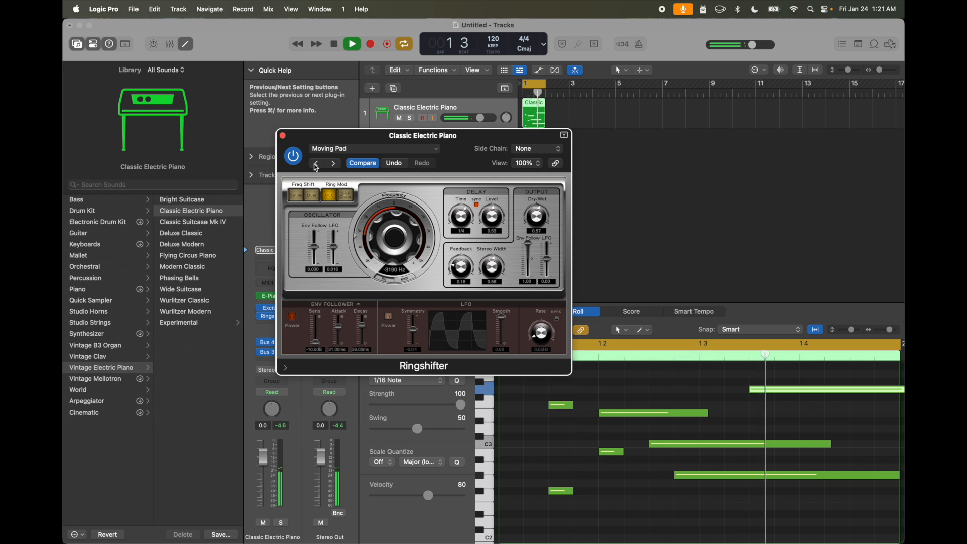
pyautogui.click(316, 164)
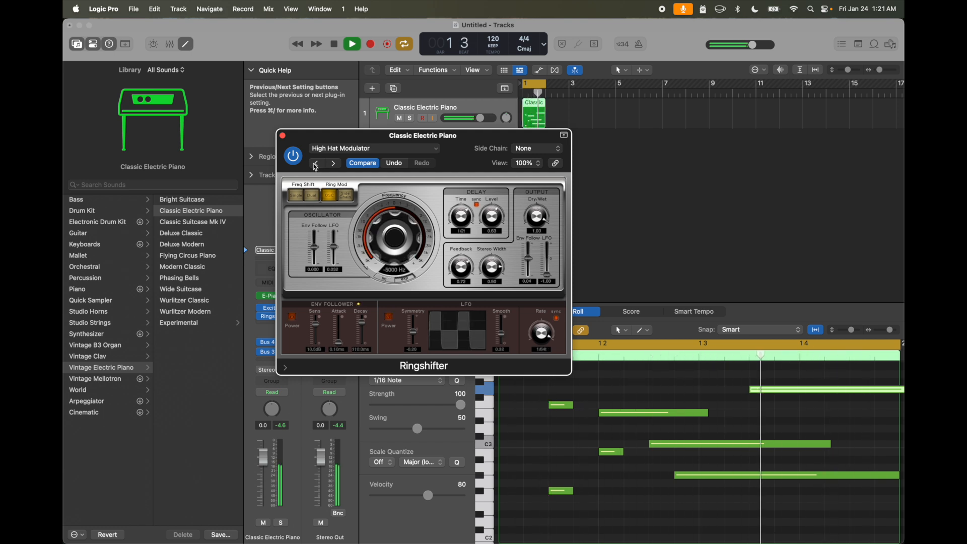
pyautogui.click(317, 164)
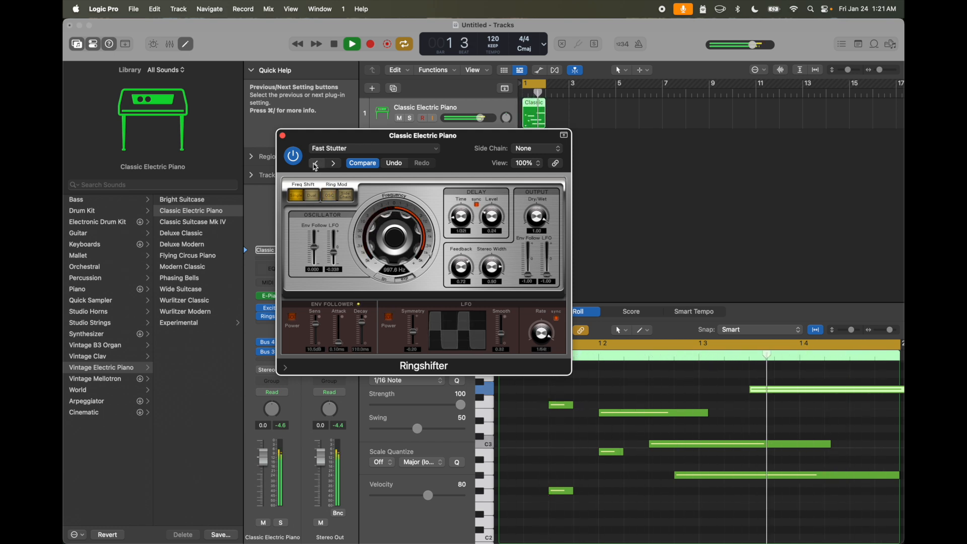
pyautogui.click(316, 164)
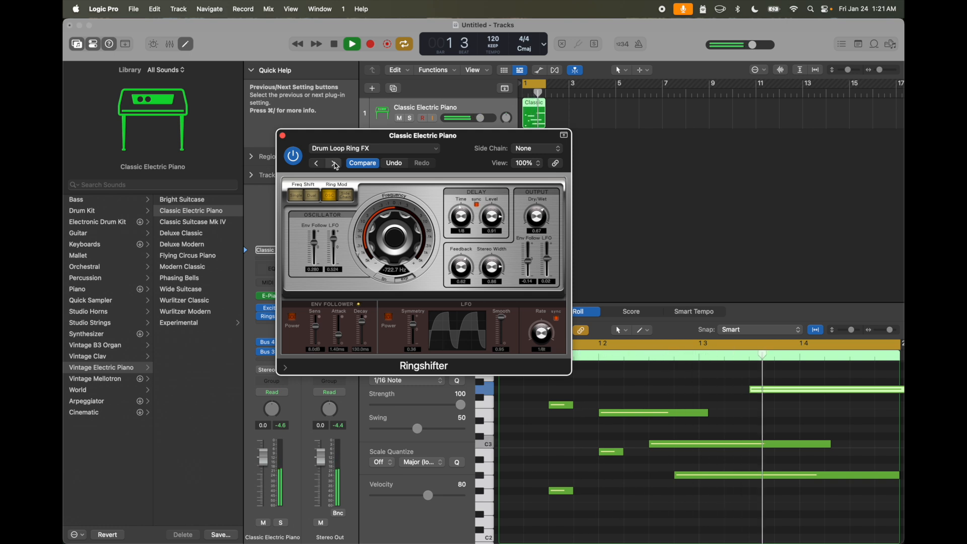
# - Audition Fast Stutter, Crazy LFO and the side-chain presets, choose Side Chain LFO Env Mix and set its LFO symmetry to -0.08
pyautogui.click(329, 164)
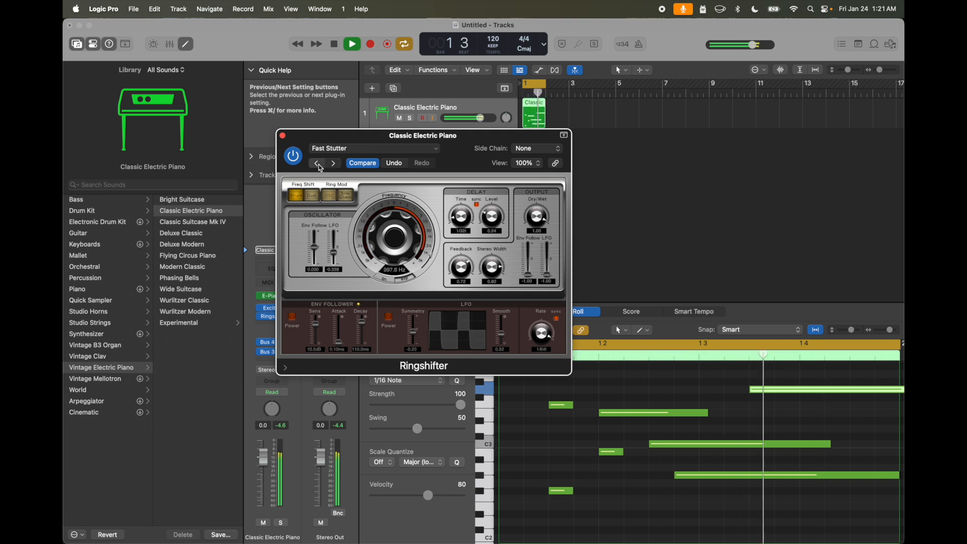
pyautogui.click(318, 165)
pyautogui.click(318, 165)
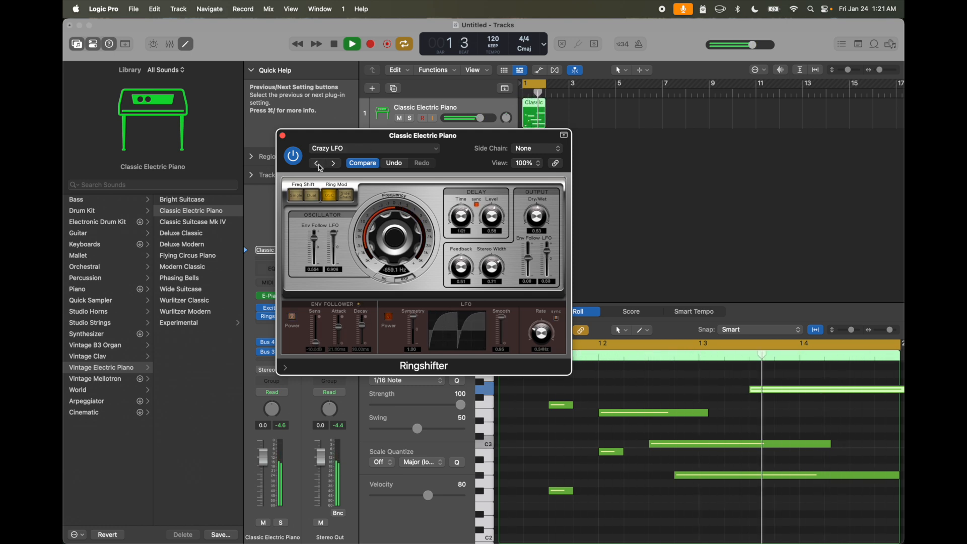
pyautogui.click(319, 165)
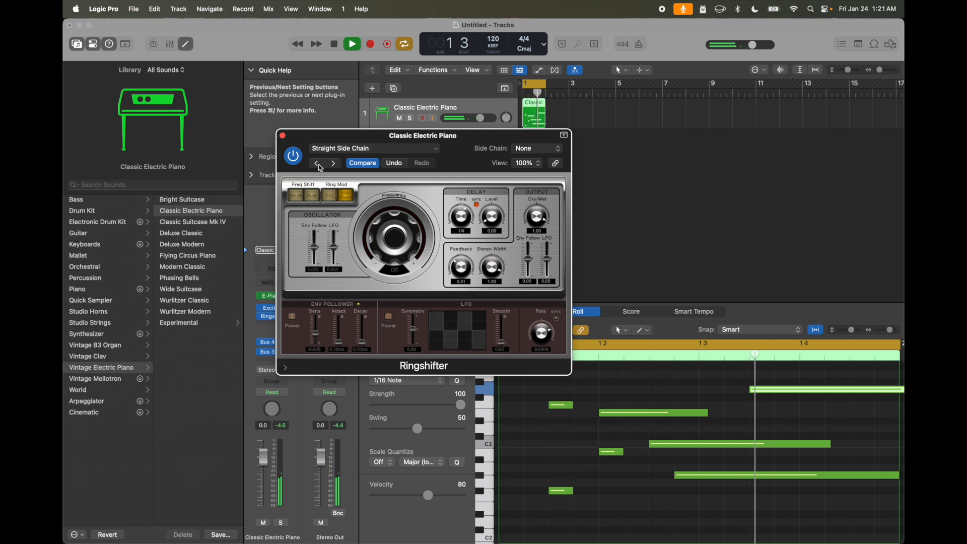
pyautogui.click(318, 165)
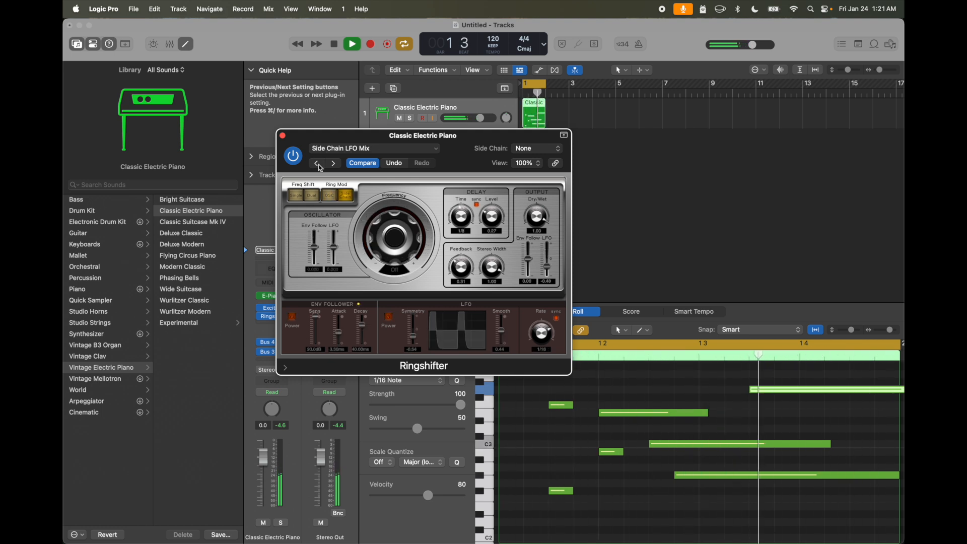
pyautogui.click(319, 166)
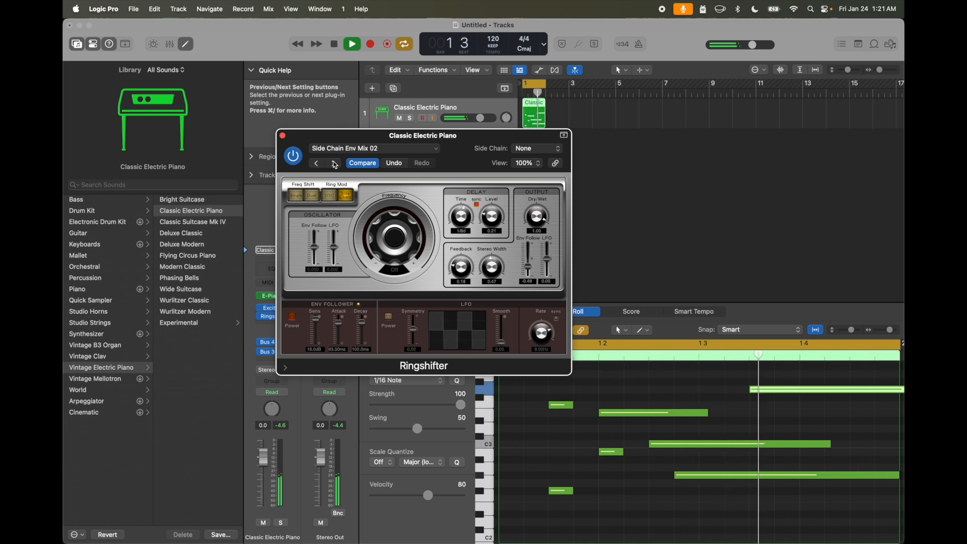
pyautogui.click(318, 164)
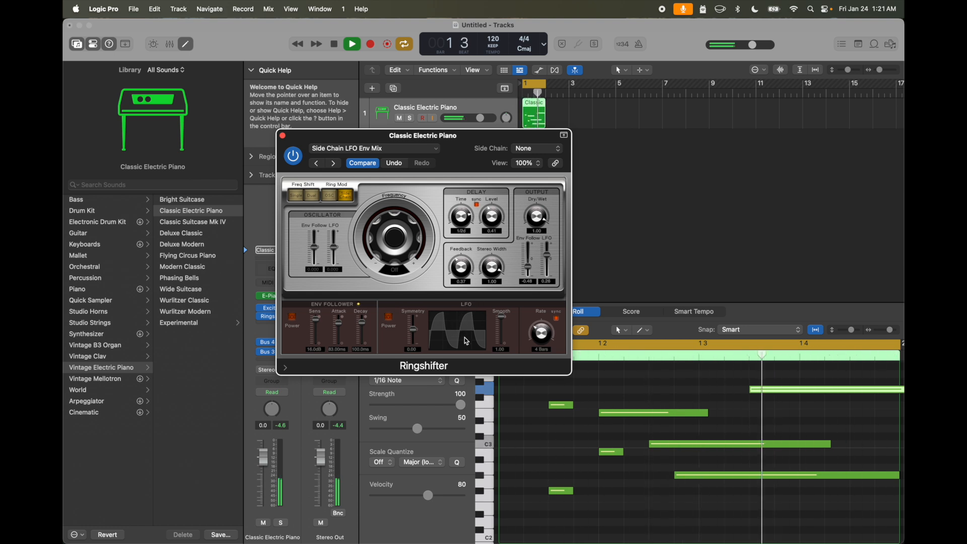
pyautogui.moveTo(414, 329)
pyautogui.mouseDown()
pyautogui.moveTo(417, 342)
pyautogui.moveTo(414, 331)
pyautogui.mouseUp()
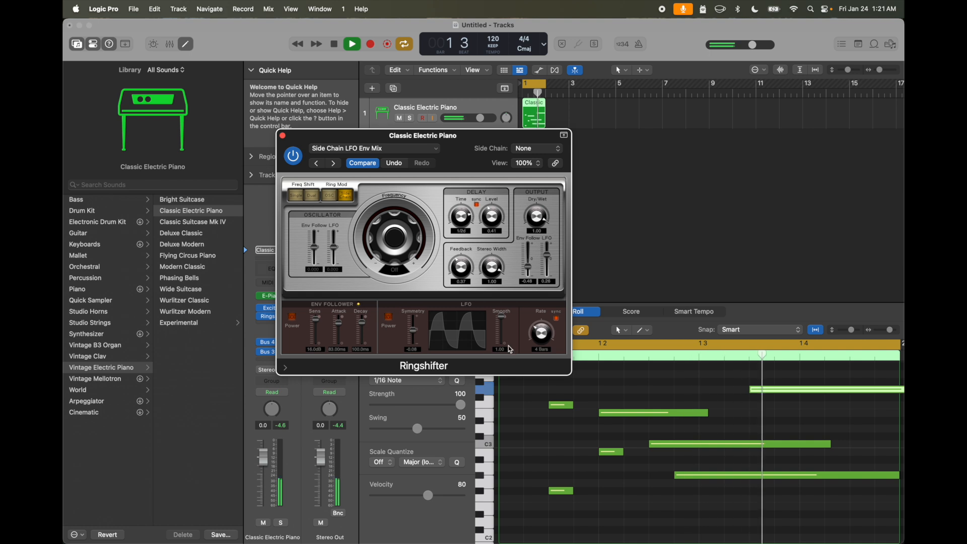
# - Set the Ringshifter's LFO smoothing to 0.71, LFO rate to 1/8, delay level to 0.77 and stereo width to 0.57, adjusting envelope follower, feedback and dry/wet
pyautogui.moveTo(504, 327); pyautogui.dragTo(540, 322)
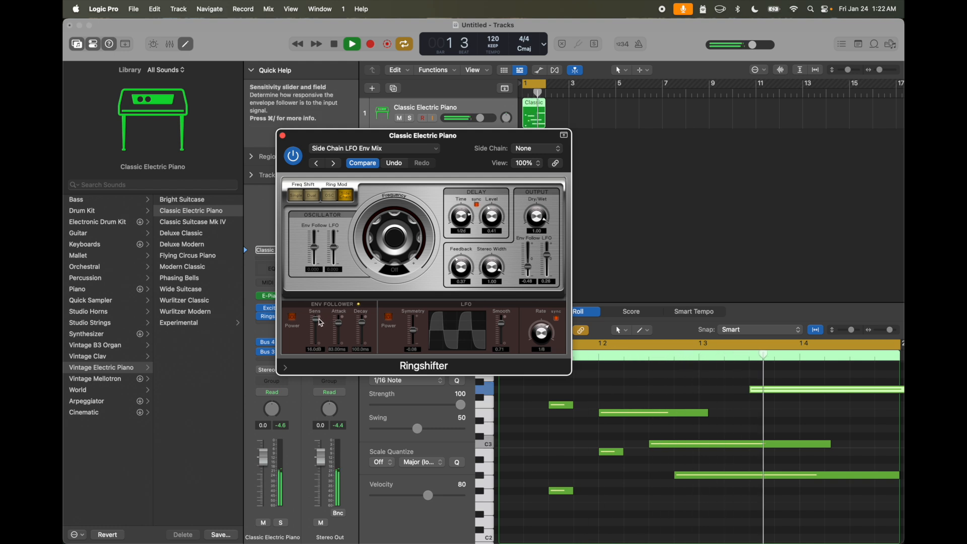
pyautogui.moveTo(322, 323); pyautogui.dragTo(363, 325)
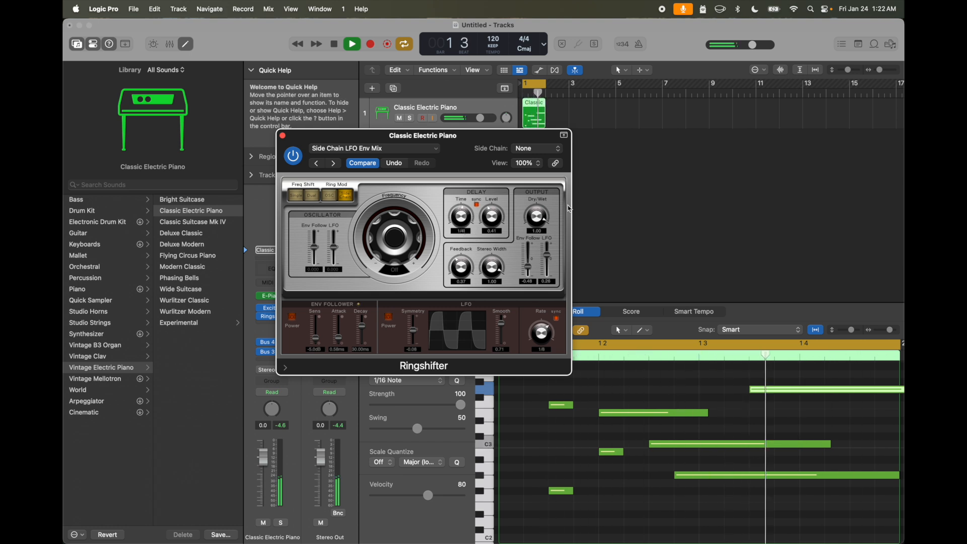
pyautogui.moveTo(536, 222); pyautogui.dragTo(535, 241)
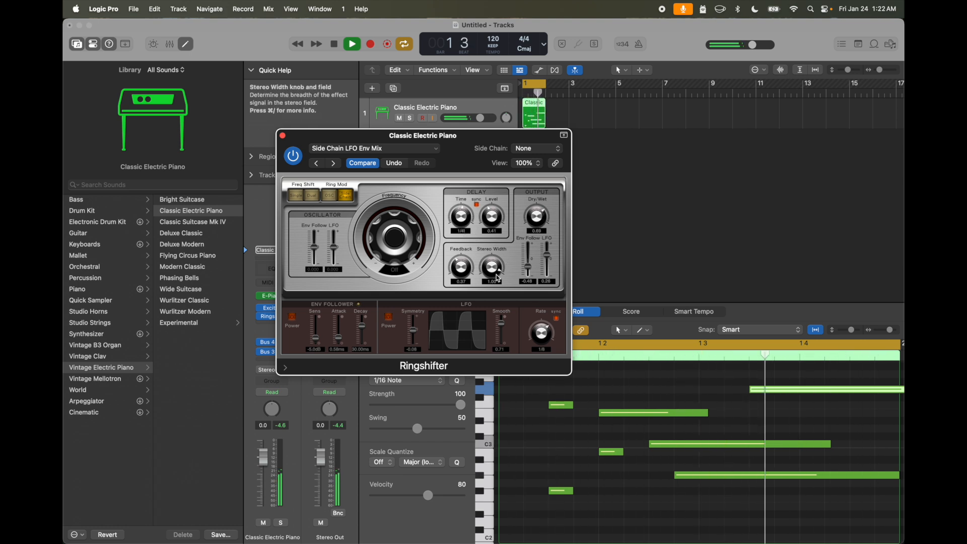
pyautogui.moveTo(497, 286); pyautogui.dragTo(496, 298)
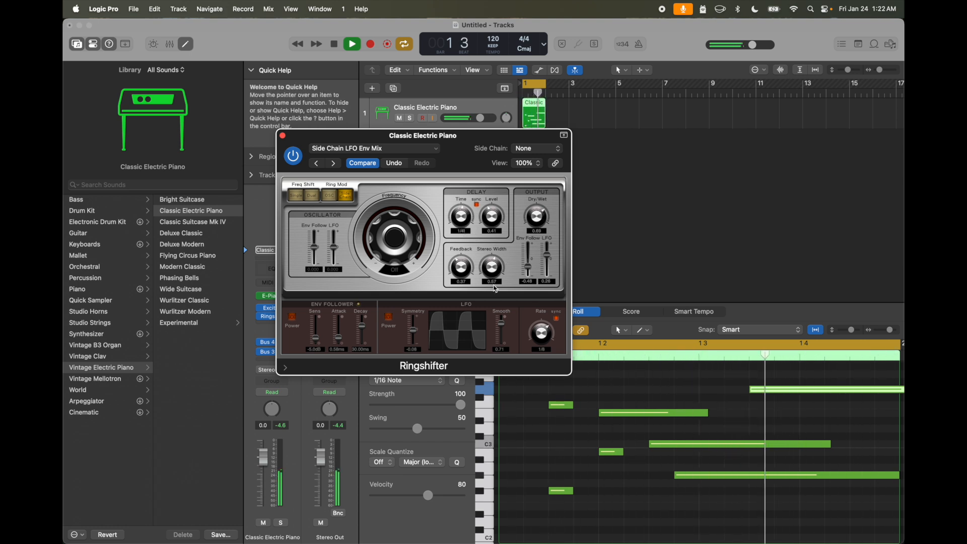
pyautogui.moveTo(469, 281); pyautogui.dragTo(469, 260)
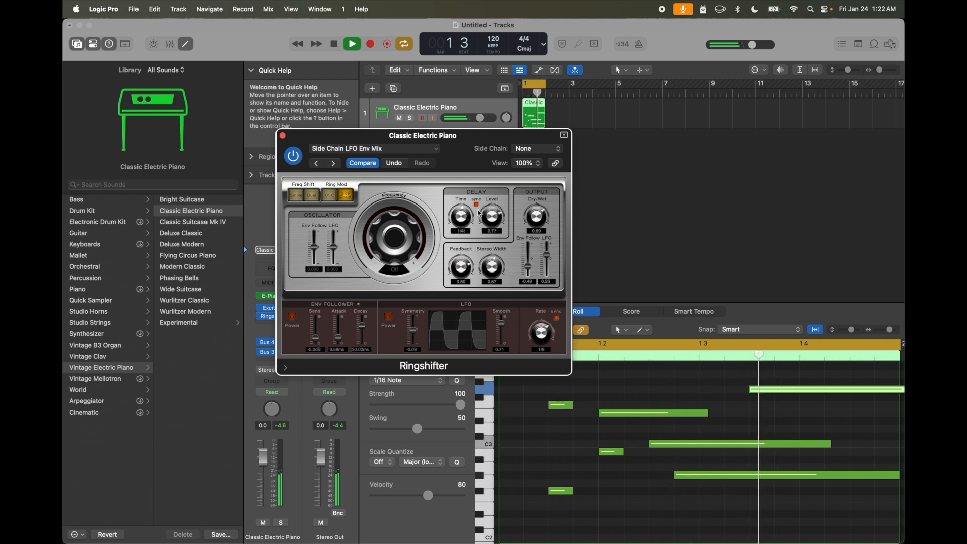
pyautogui.click(477, 206)
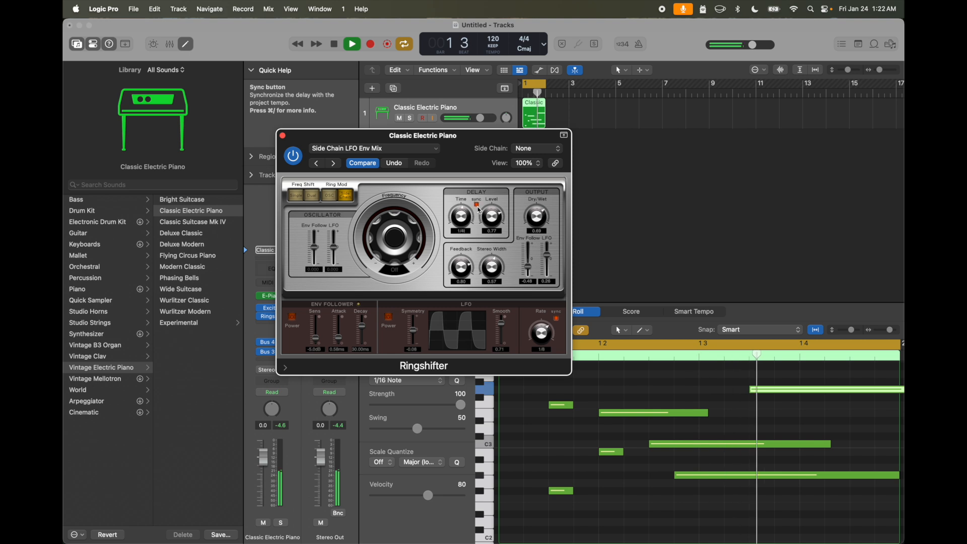
# - Step backwards through the Ringshifter presets past Groove Shadow 09, load Smooth Ringer and check the side-chain source options
pyautogui.click(370, 149)
pyautogui.click(327, 216)
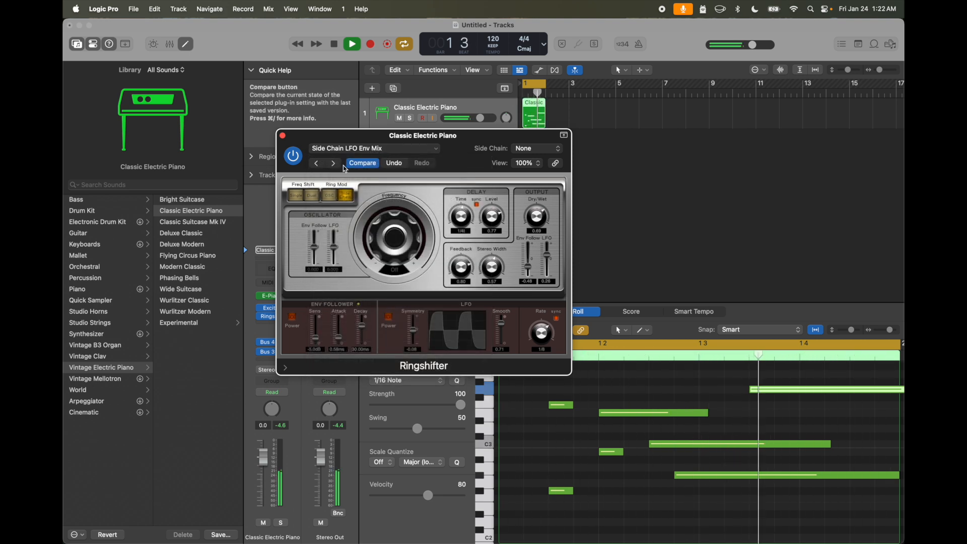
pyautogui.click(317, 167)
pyautogui.click(317, 167)
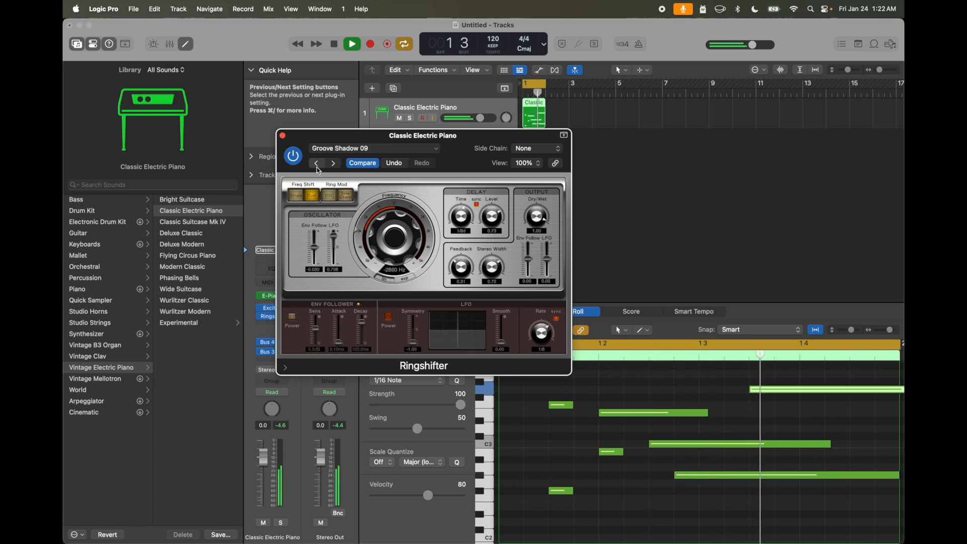
pyautogui.click(318, 166)
pyautogui.click(536, 149)
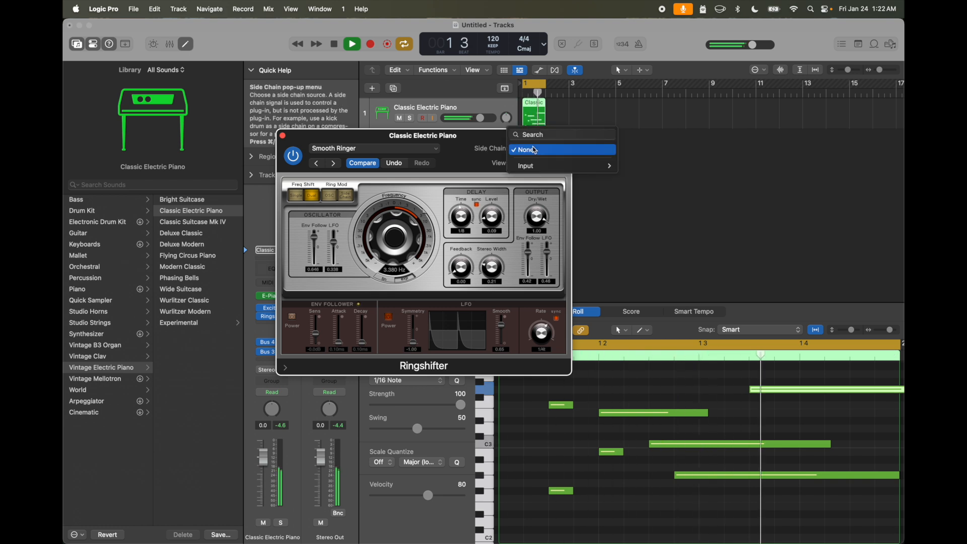
pyautogui.click(496, 162)
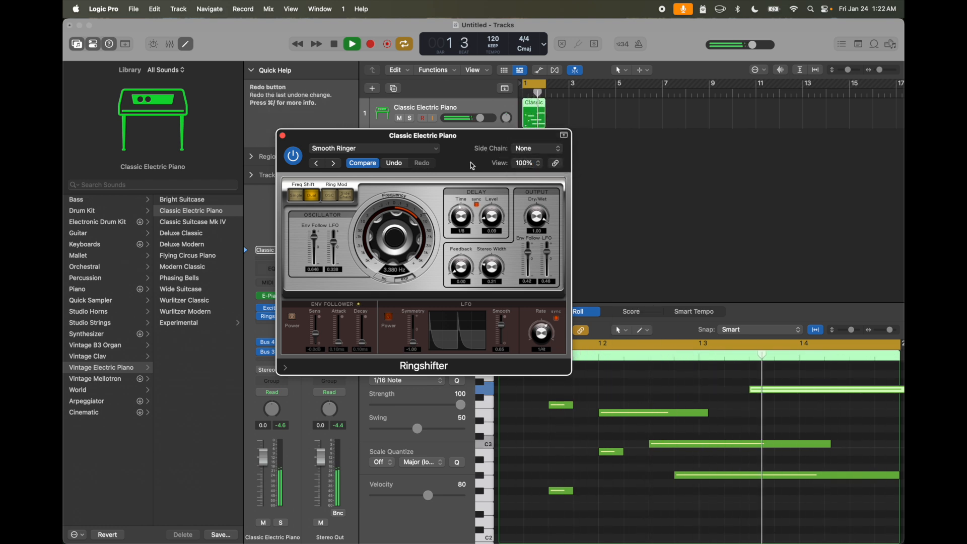
# - Enlarge the Ringshifter window to 200% and reposition it so all its controls fit on screen
pyautogui.click(527, 166)
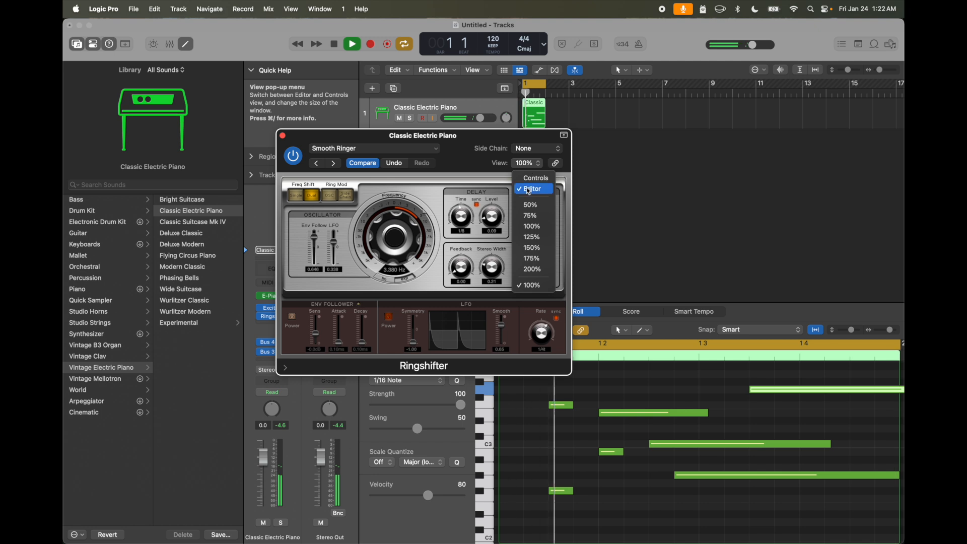
pyautogui.click(533, 269)
pyautogui.moveTo(493, 137); pyautogui.dragTo(407, 55)
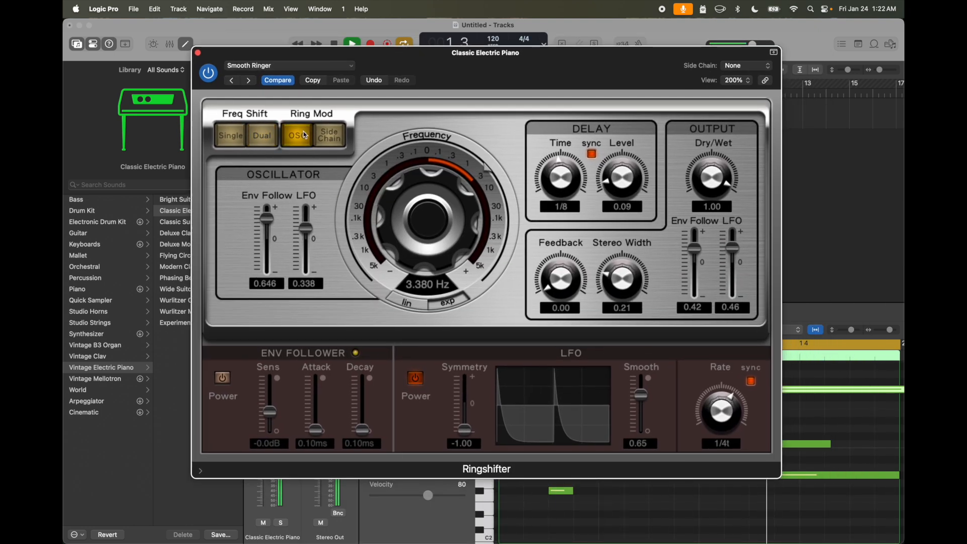
# - Try the Side Chain ring modulation mode, return to OSC and set the oscillator frequency to 2.876 Hz
pyautogui.click(331, 136)
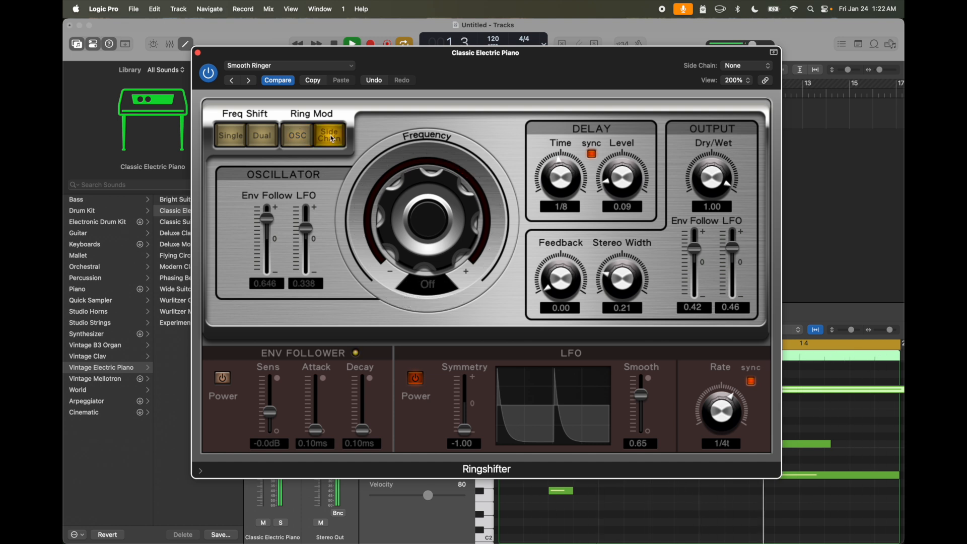
pyautogui.click(300, 138)
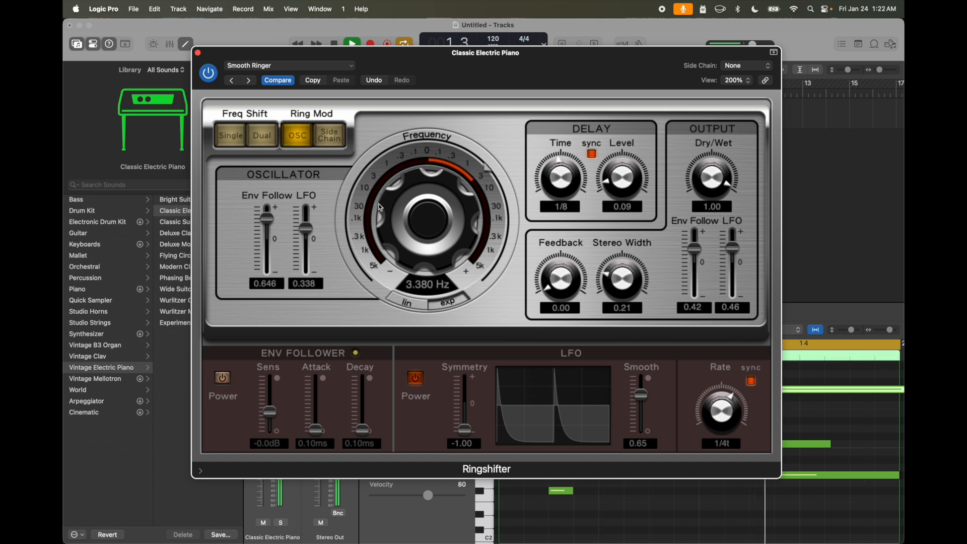
pyautogui.moveTo(413, 201)
pyautogui.mouseDown()
pyautogui.moveTo(412, 237)
pyautogui.moveTo(421, 186)
pyautogui.moveTo(396, 187)
pyautogui.moveTo(403, 212)
pyautogui.moveTo(427, 208)
pyautogui.mouseUp()
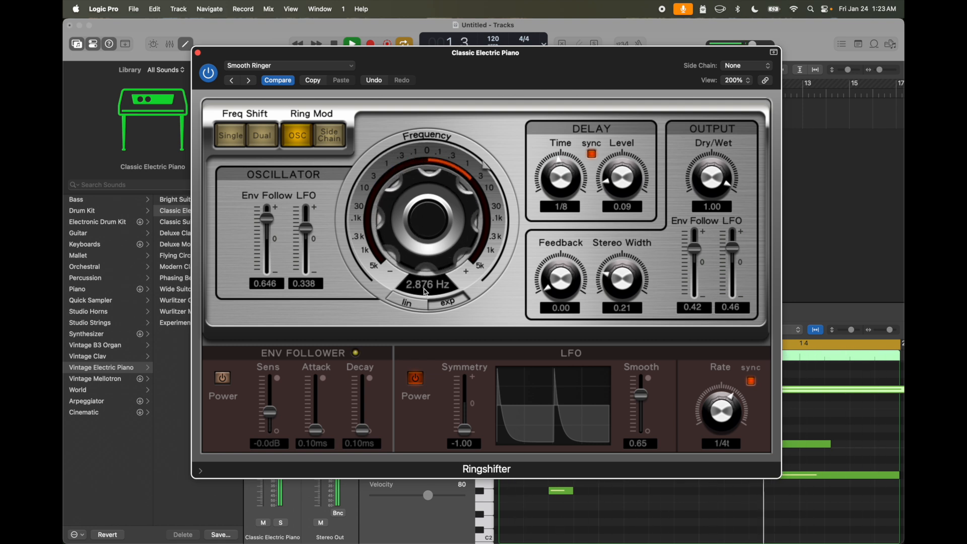
# - Adjust the oscillator frequency on the linear scale, including -320 Hz, and switch back to the exponential scale
pyautogui.click(422, 307)
pyautogui.moveTo(427, 213)
pyautogui.mouseDown()
pyautogui.moveTo(416, 241)
pyautogui.moveTo(418, 230)
pyautogui.mouseUp()
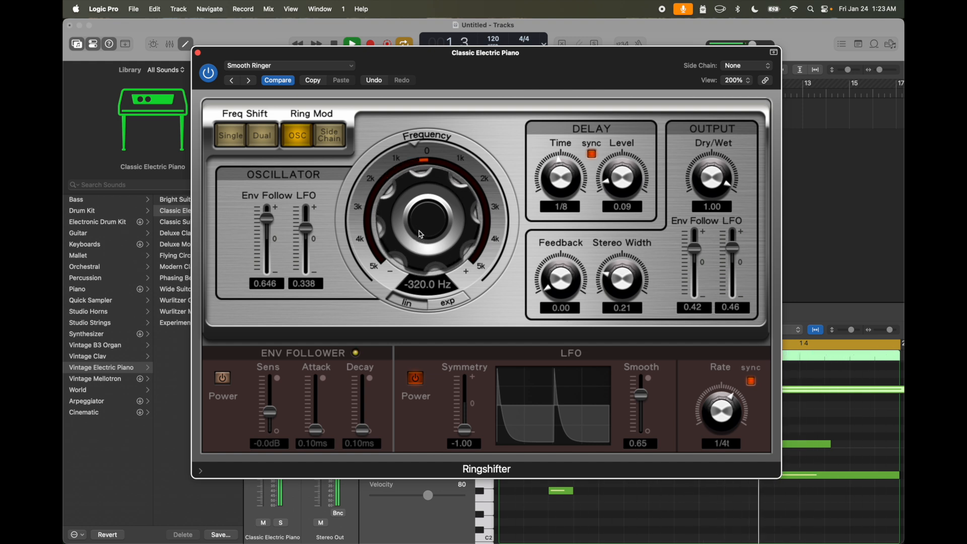
pyautogui.moveTo(422, 235); pyautogui.dragTo(421, 230)
pyautogui.click(443, 309)
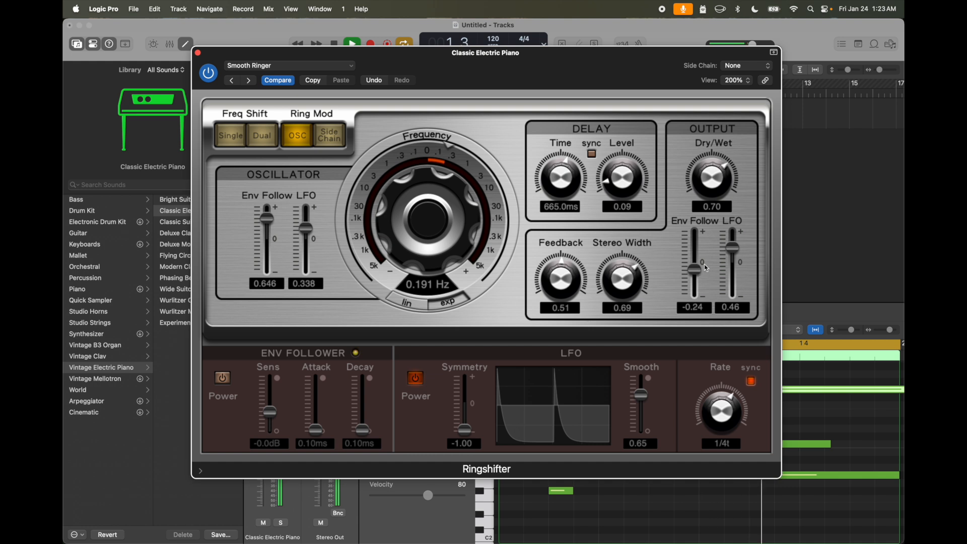
# - Set the output LFO amount to -0.24, the envelope follower's attack to 58 ms and decay to 14 ms, and the LFO rate to 1/4d
pyautogui.moveTo(735, 251); pyautogui.dragTo(734, 274)
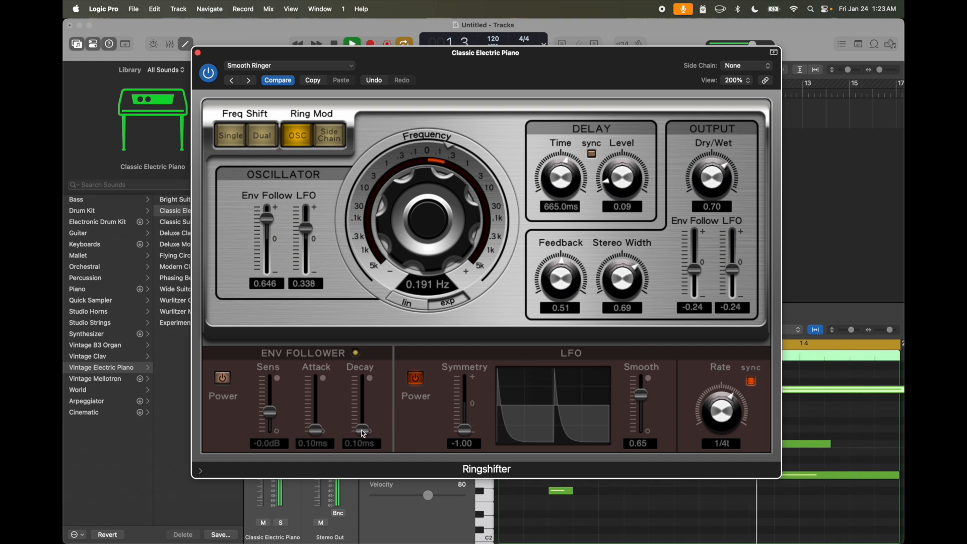
pyautogui.moveTo(322, 390); pyautogui.dragTo(333, 397)
pyautogui.click(415, 381)
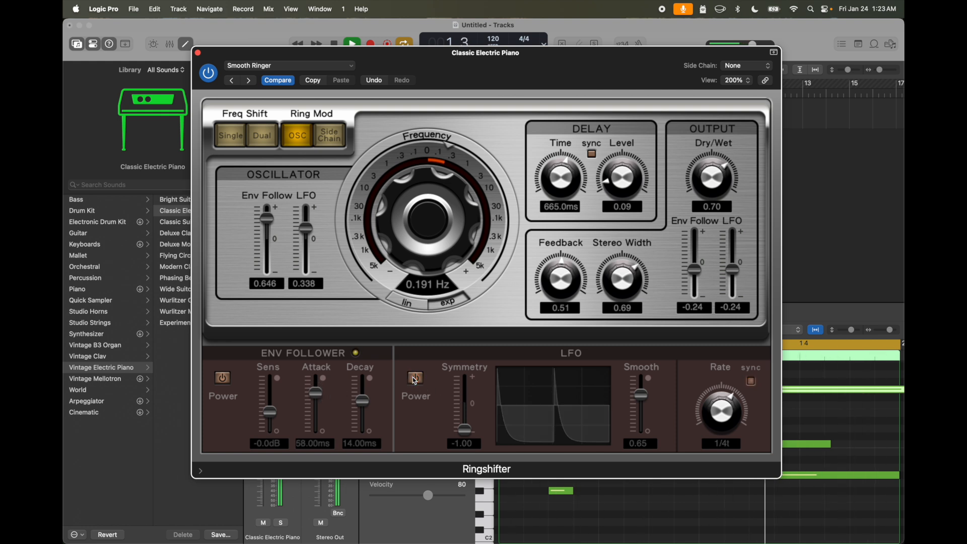
pyautogui.click(416, 381)
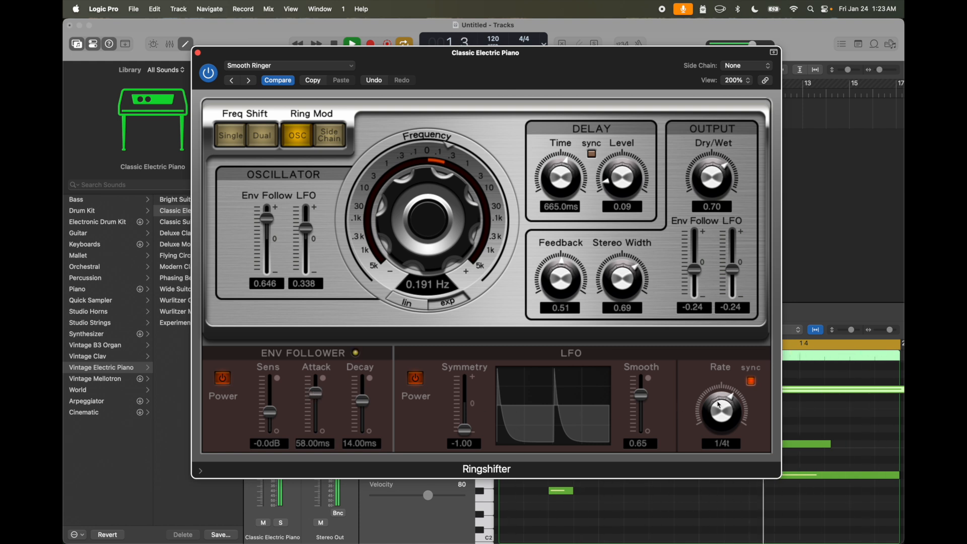
pyautogui.click(751, 381)
# - Compare the Side Chain, OSC and Dual modes, leave the Ringshifter on Dual frequency shifting and close its window
pyautogui.click(331, 134)
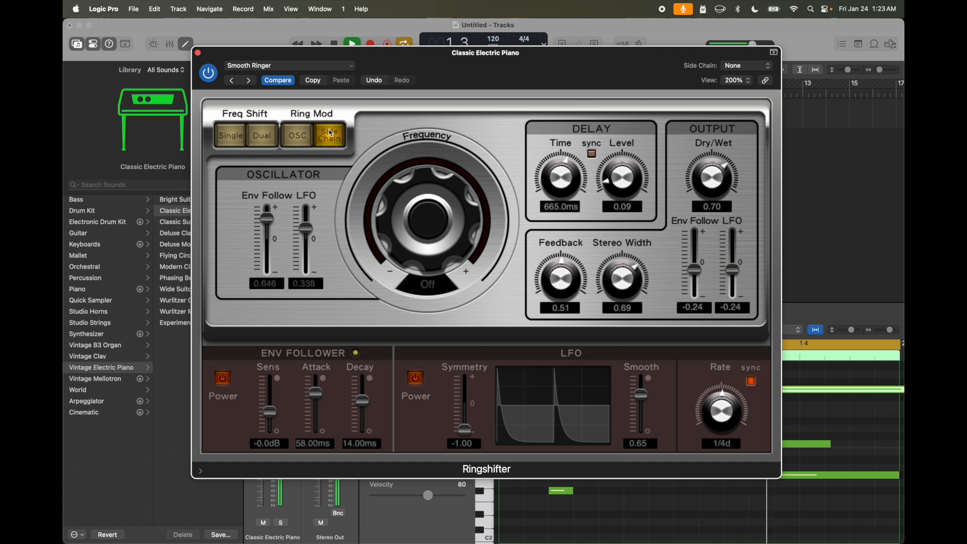
pyautogui.click(267, 131)
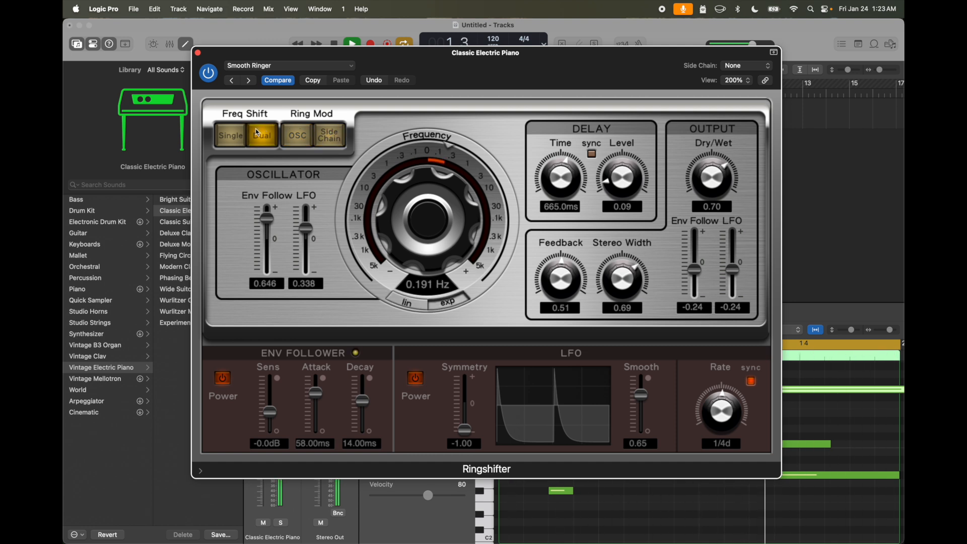
pyautogui.click(321, 136)
pyautogui.click(296, 141)
pyautogui.click(259, 137)
pyautogui.click(199, 53)
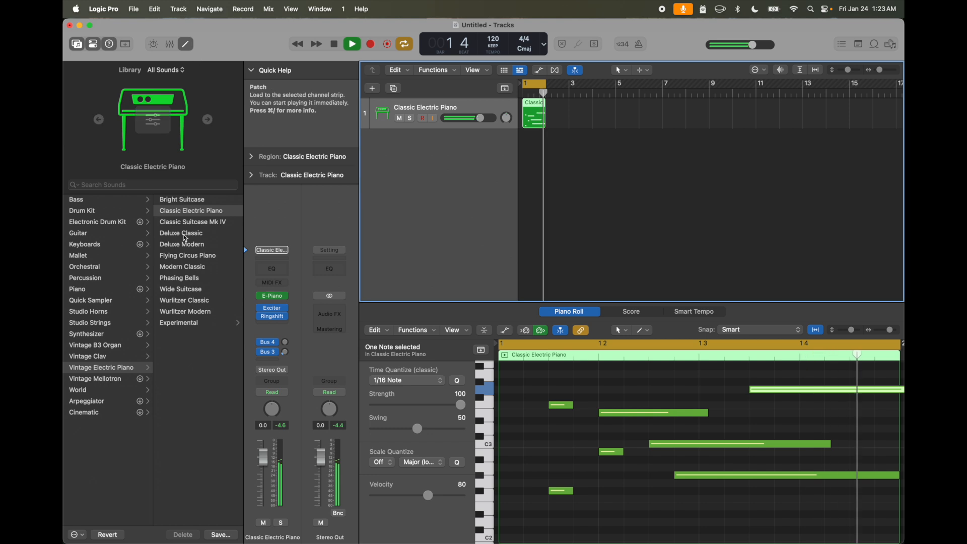
# - Replace the Ringshifter on the Classic Electric Piano channel strip with the stereo Sample Delay plug-in
pyautogui.click(285, 318)
pyautogui.moveTo(373, 403)
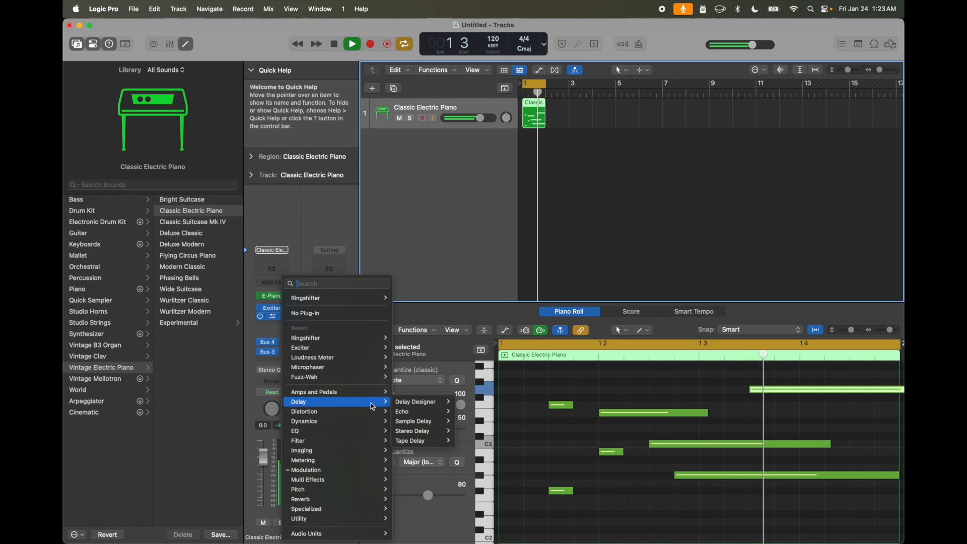
pyautogui.click(471, 426)
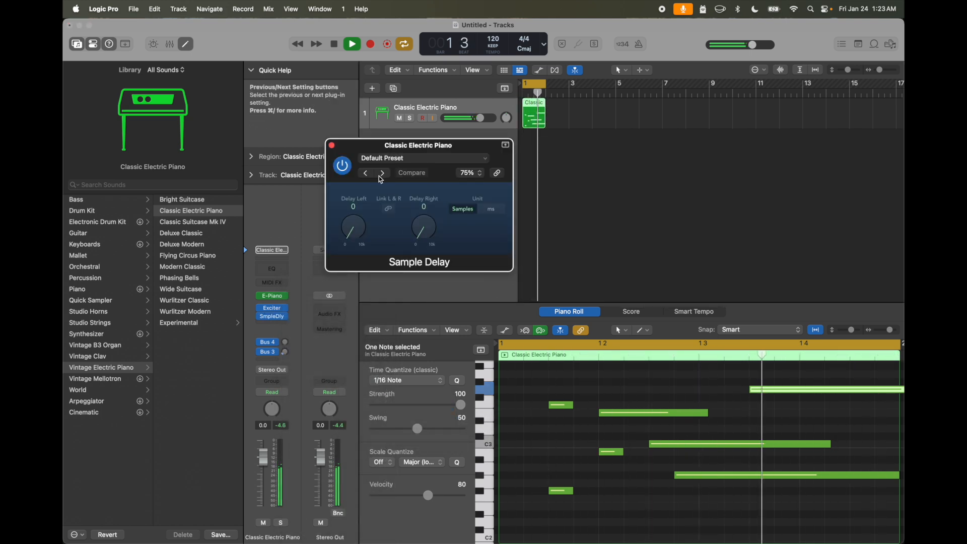
# - Audition the Sample Delay presets, including 4 Samples, load 8 Samples and close the plug-in window
pyautogui.click(383, 174)
pyautogui.click(383, 174)
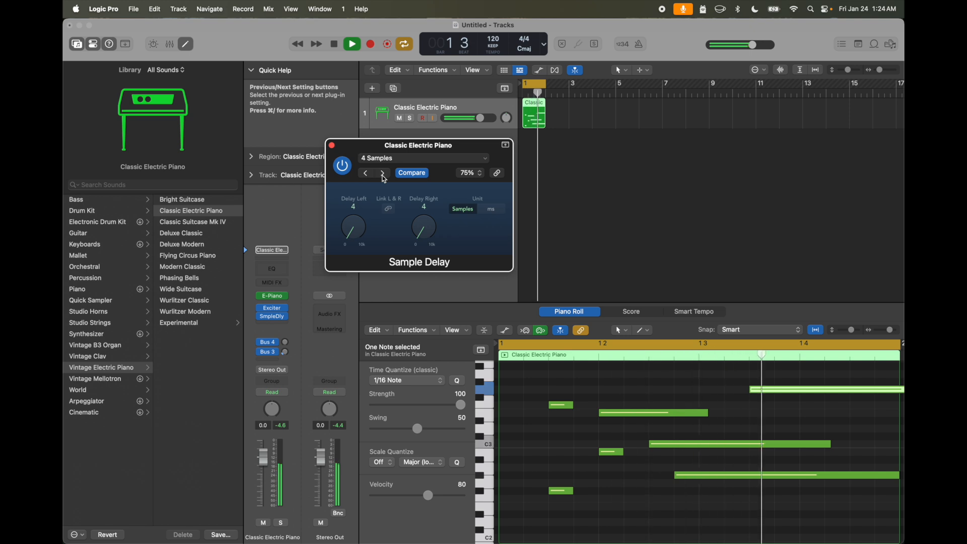
pyautogui.click(383, 175)
pyautogui.click(383, 175)
pyautogui.click(383, 175)
pyautogui.click(383, 174)
pyautogui.click(383, 175)
pyautogui.click(383, 175)
pyautogui.click(383, 175)
pyautogui.click(332, 145)
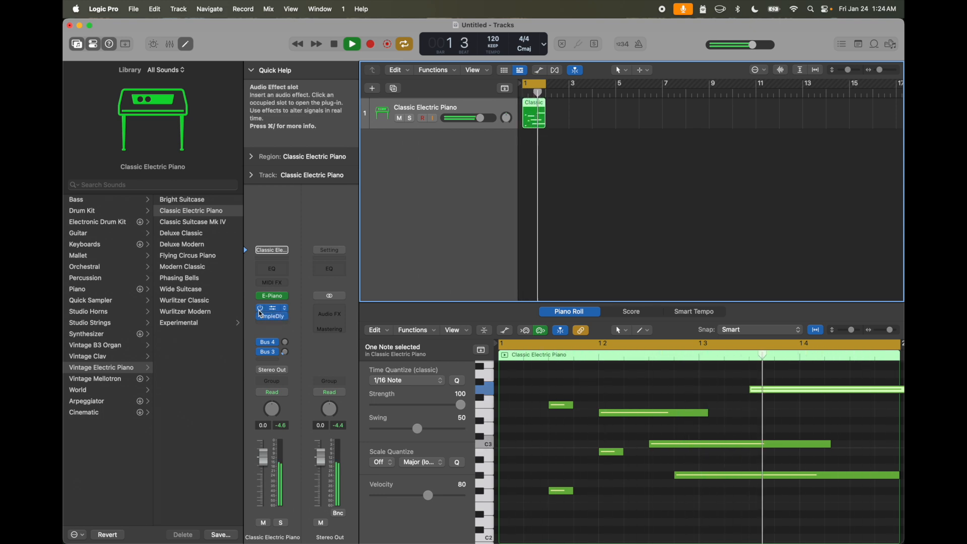
# - Remove the Exciter from the channel strip and set the Sample Delay's left delay to 2059 samples
pyautogui.click(285, 309)
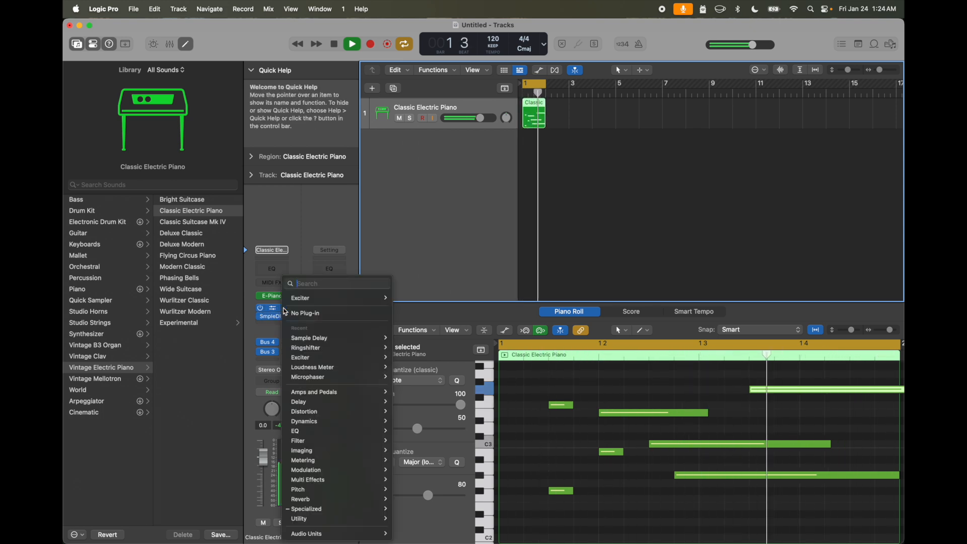
pyautogui.click(302, 314)
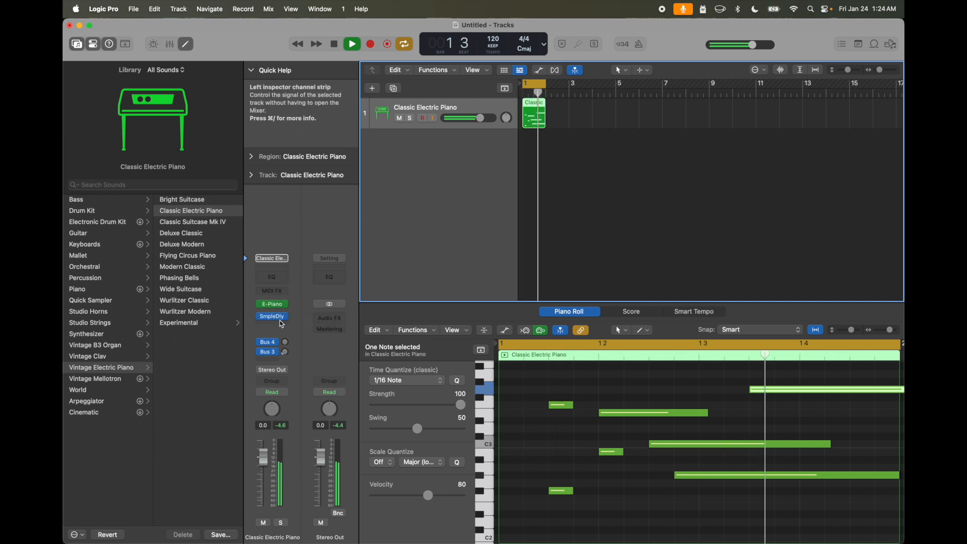
pyautogui.click(274, 317)
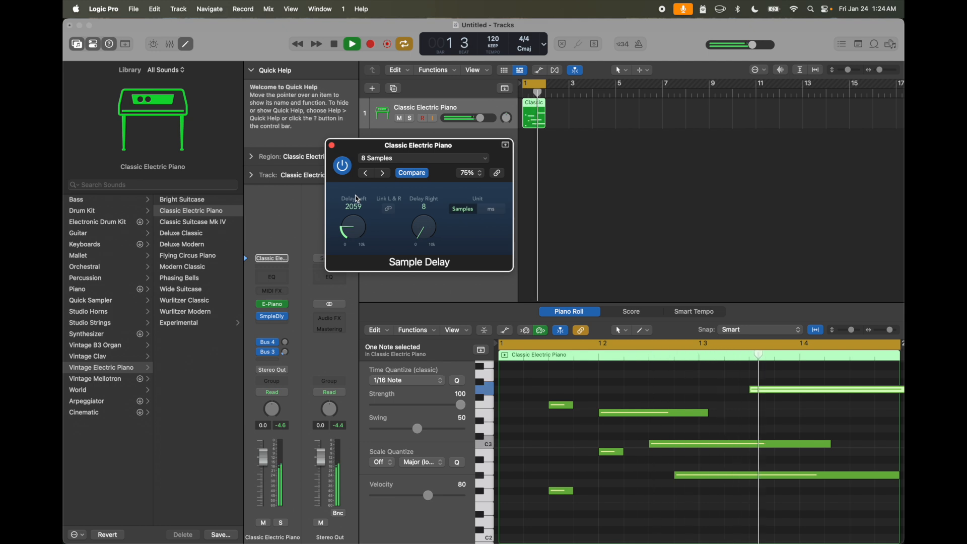
pyautogui.click(334, 146)
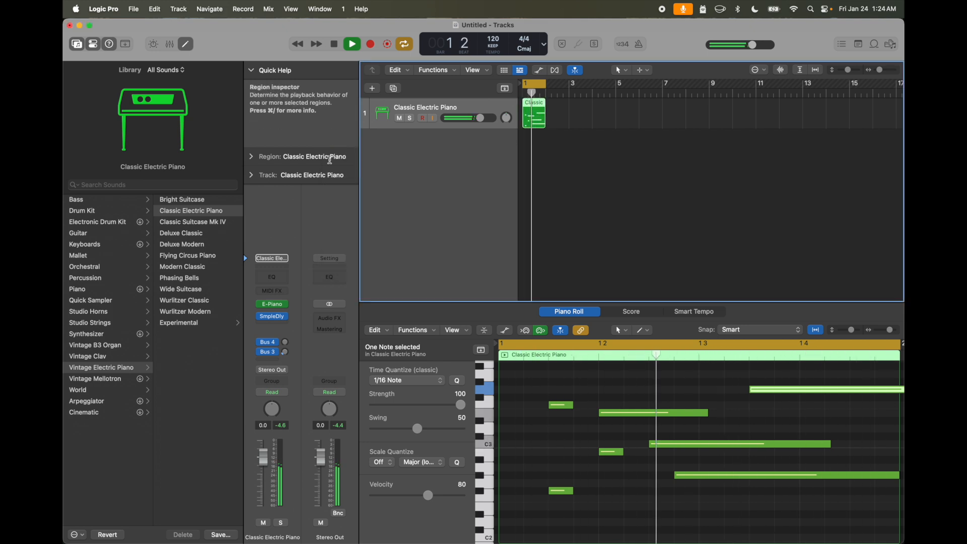
# - Replace the Sample Delay with the stereo Binaural Post-Processing imaging plug-in
pyautogui.click(286, 318)
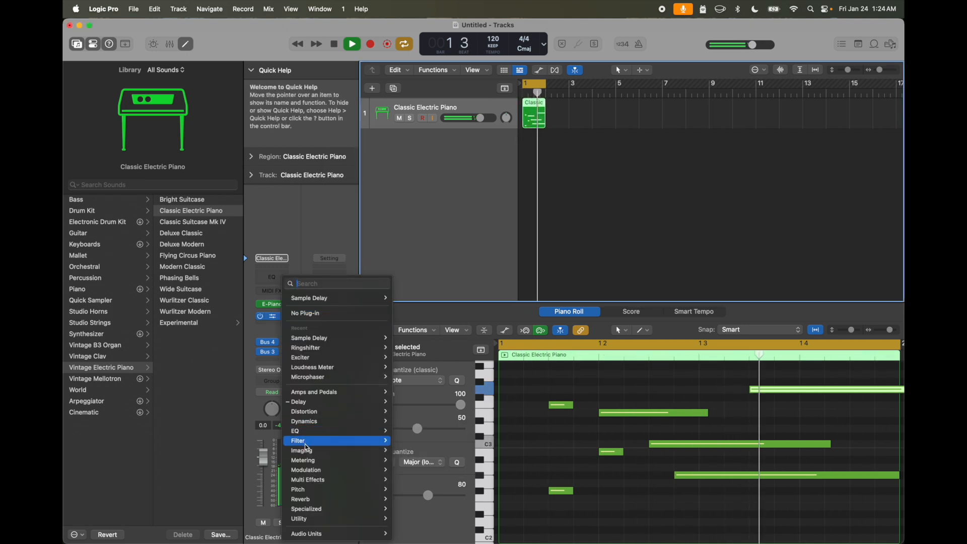
pyautogui.moveTo(310, 455)
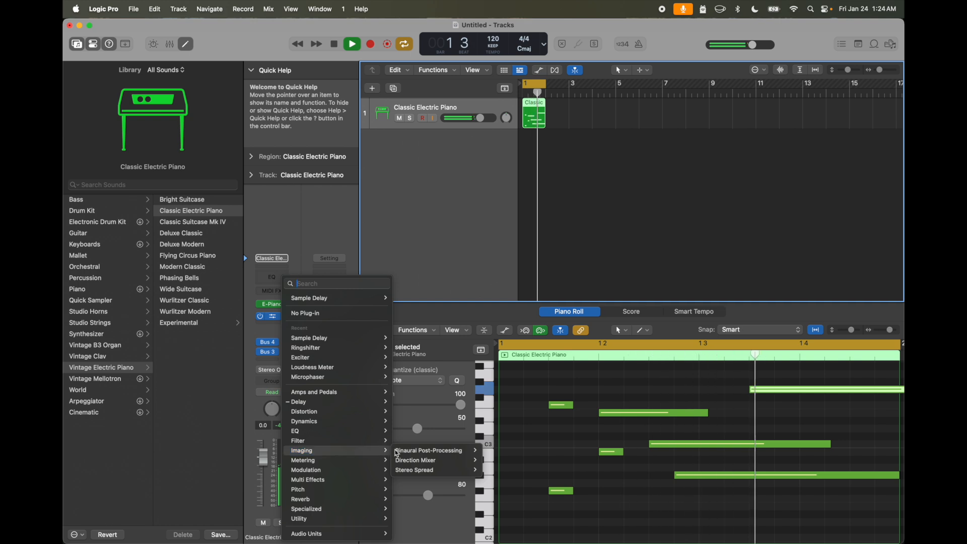
pyautogui.moveTo(428, 451)
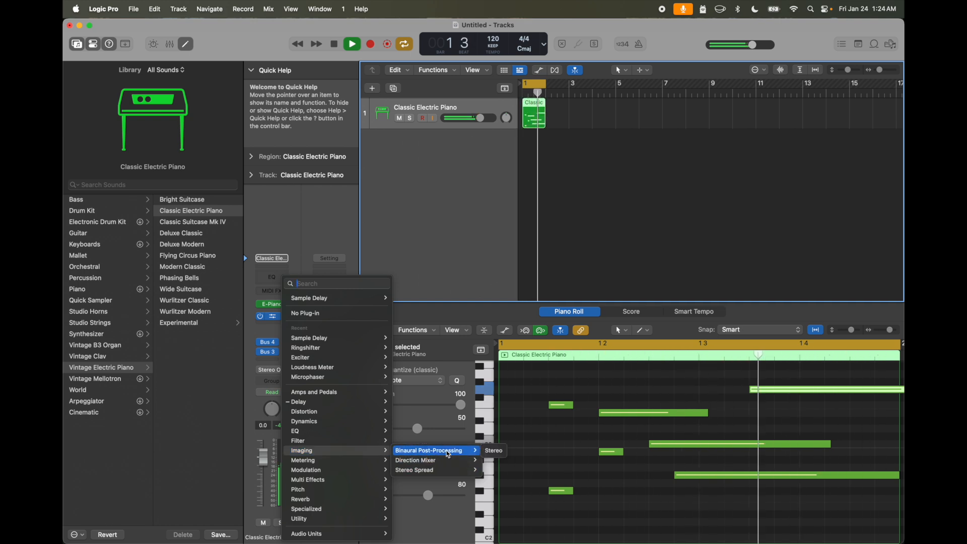
pyautogui.click(488, 453)
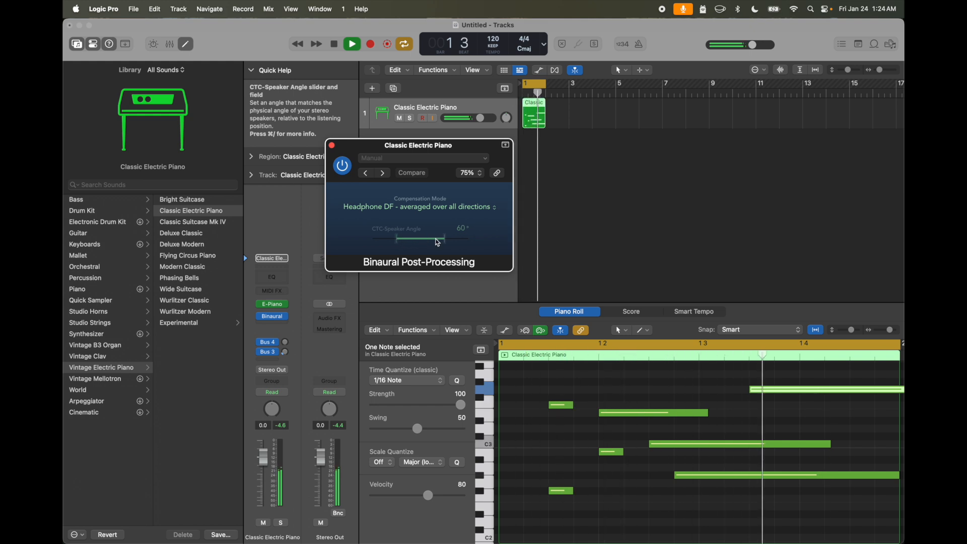
# - Compare Binaural Post-Processing bypassed and active, try the Headphone FF compensation mode, select Speaker CTC and close the plug-in window
pyautogui.click(345, 167)
pyautogui.click(345, 168)
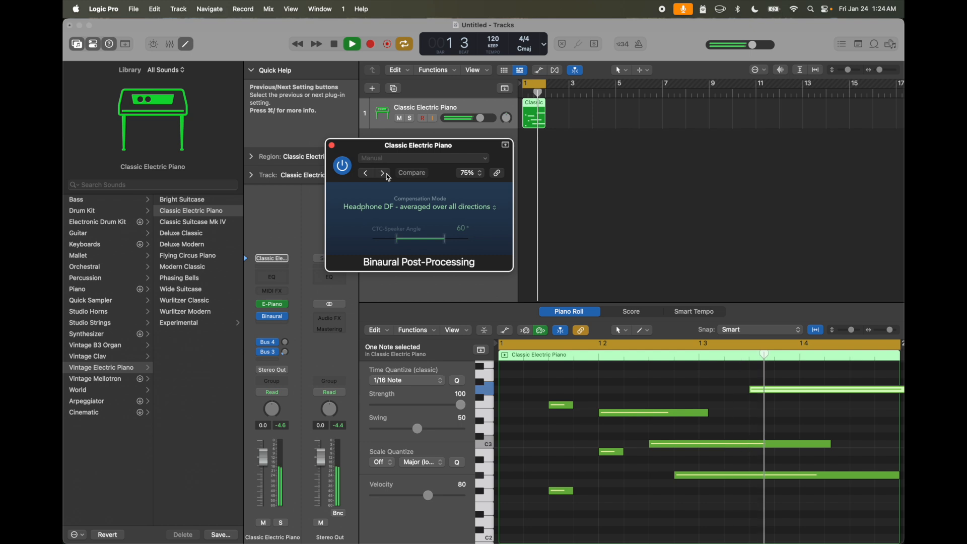
pyautogui.click(397, 207)
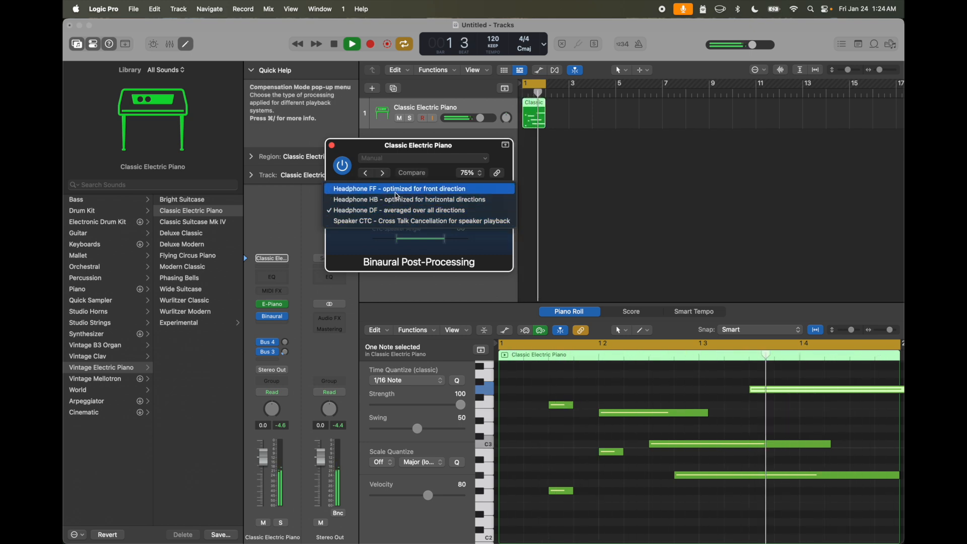
pyautogui.click(395, 191)
pyautogui.click(408, 208)
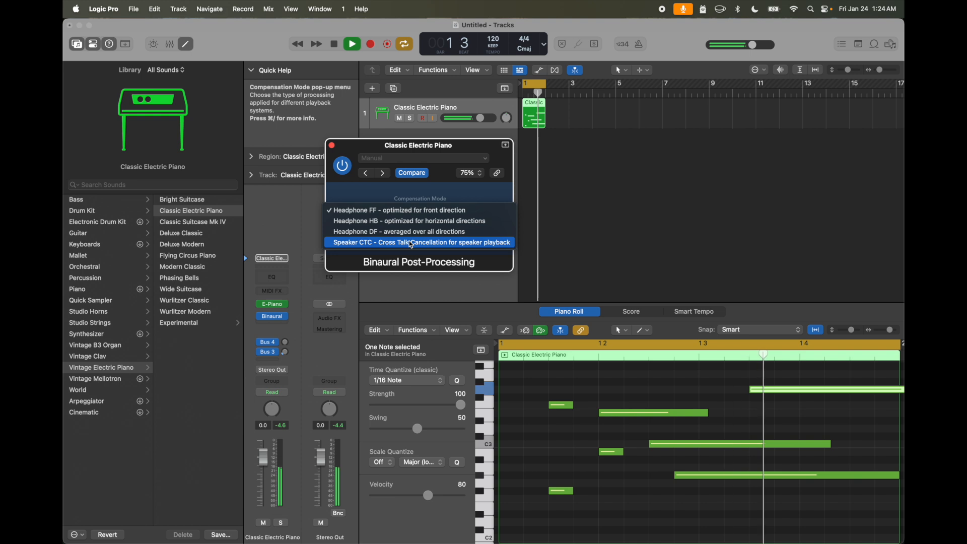
pyautogui.click(386, 247)
pyautogui.click(371, 208)
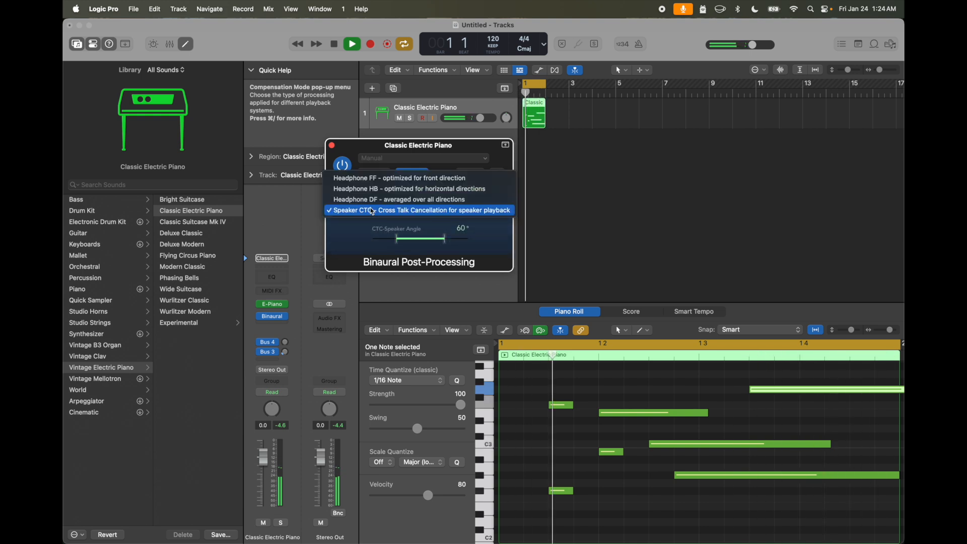
pyautogui.click(335, 147)
pyautogui.click(334, 146)
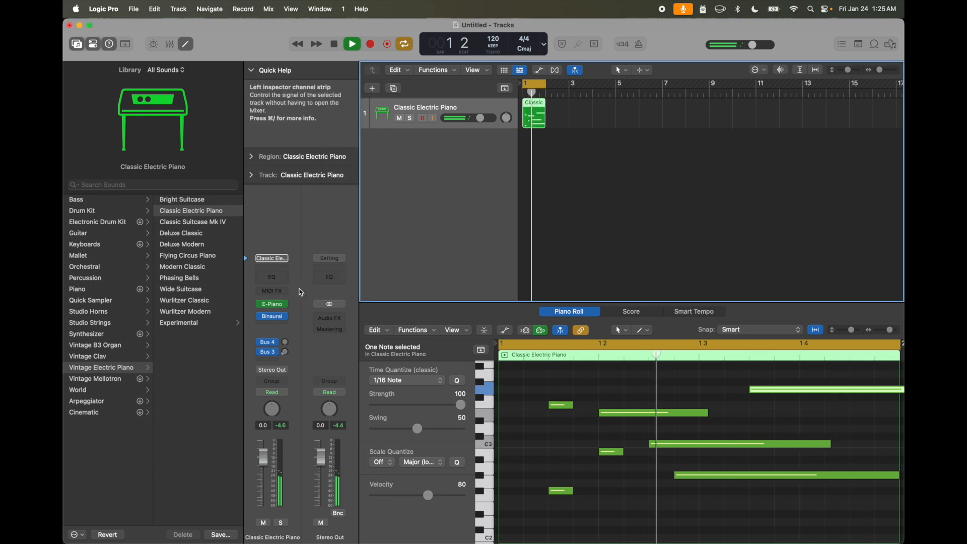
# - Replace Binaural Post-Processing on the Classic Electric Piano channel strip with the stereo Direction Mixer imaging plug-in
pyautogui.click(283, 316)
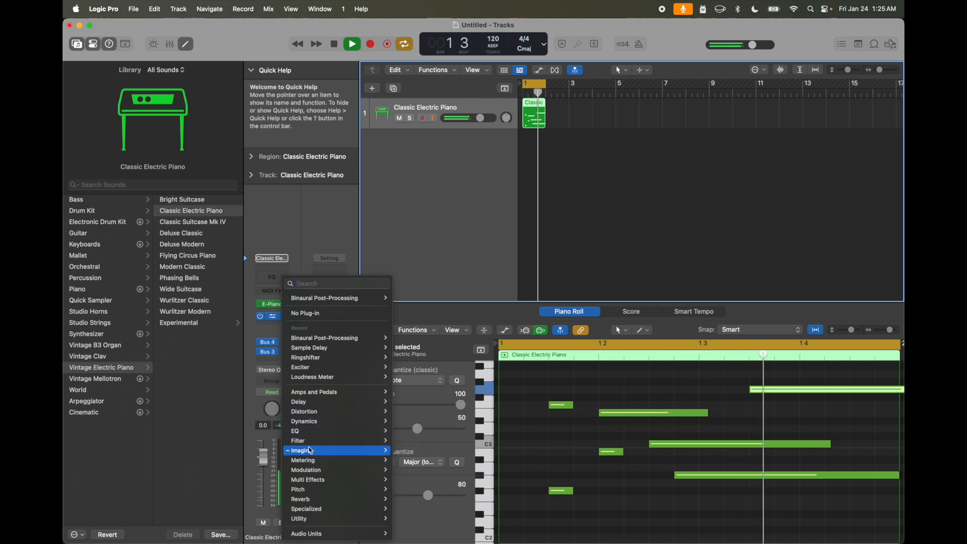
pyautogui.moveTo(311, 451)
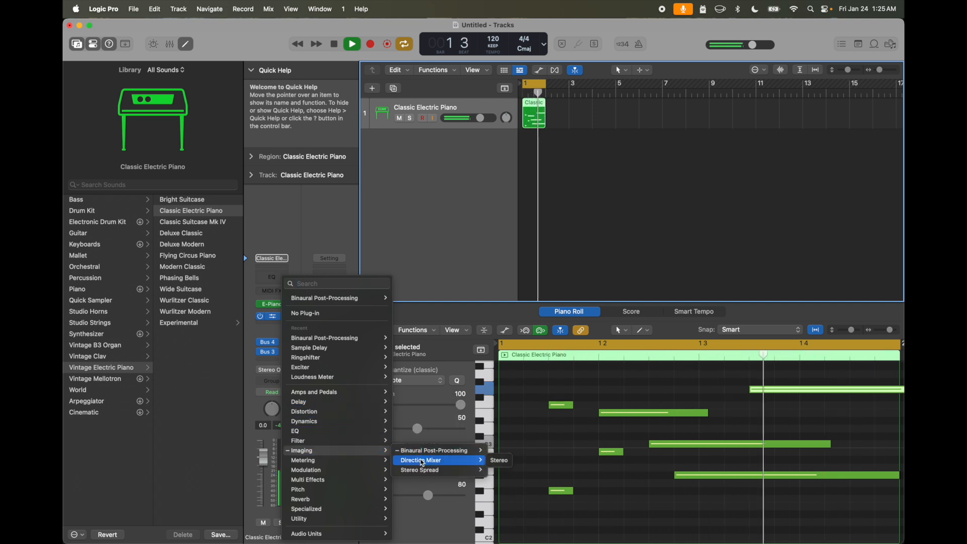
pyautogui.click(499, 461)
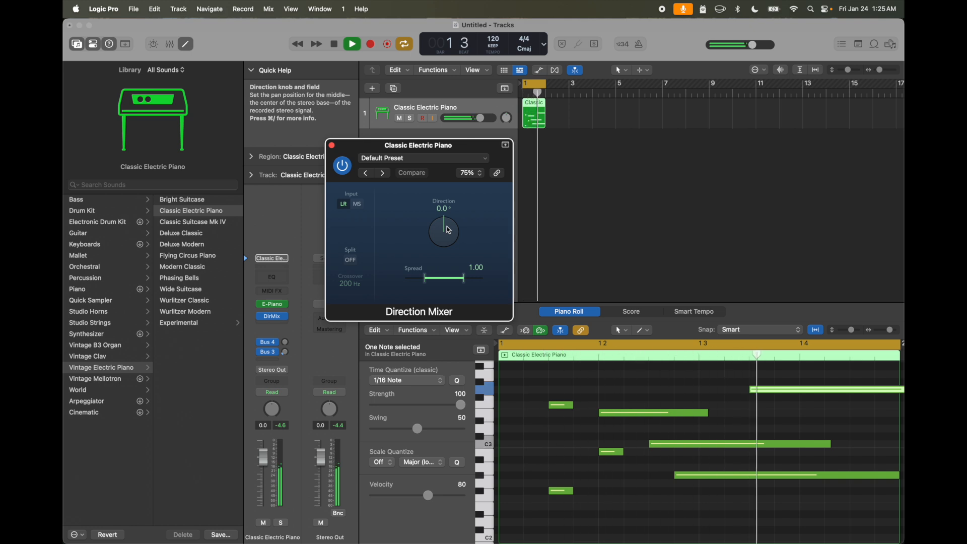
# - Try various Direction and Spread settings in the Direction Mixer, ending at a direction of -8.0° and a spread of 2.00
pyautogui.moveTo(446, 230); pyautogui.dragTo(363, 169)
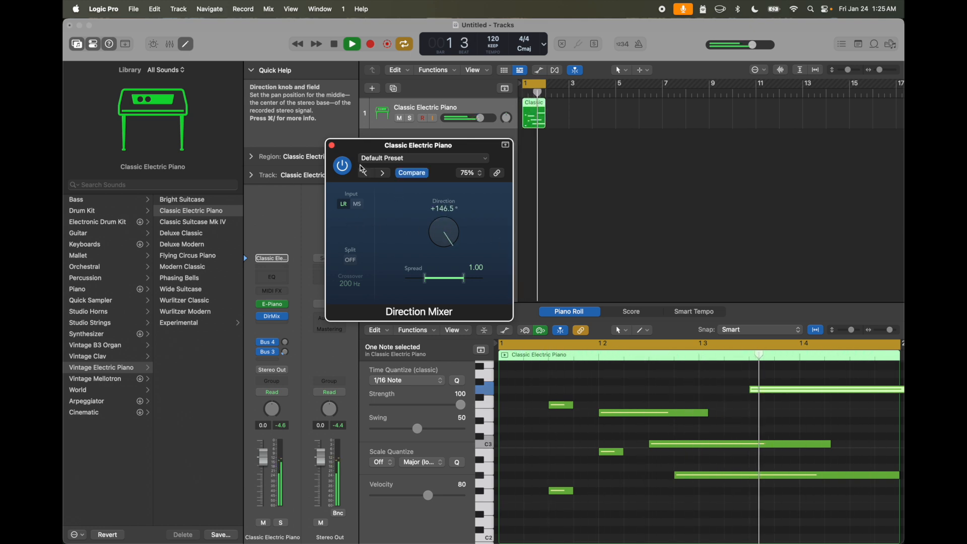
pyautogui.moveTo(451, 305); pyautogui.dragTo(388, 229)
pyautogui.moveTo(428, 280); pyautogui.dragTo(446, 278)
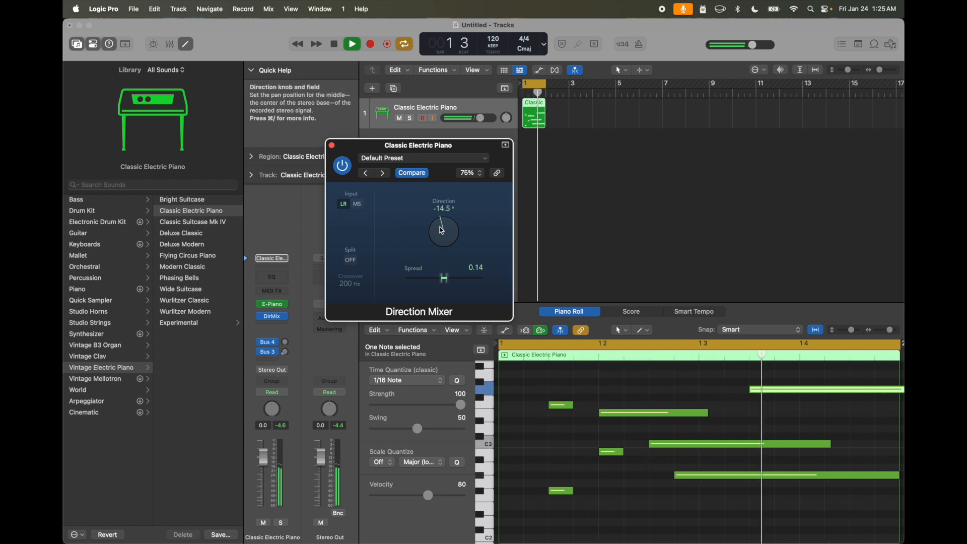
pyautogui.moveTo(442, 244); pyautogui.dragTo(432, 205)
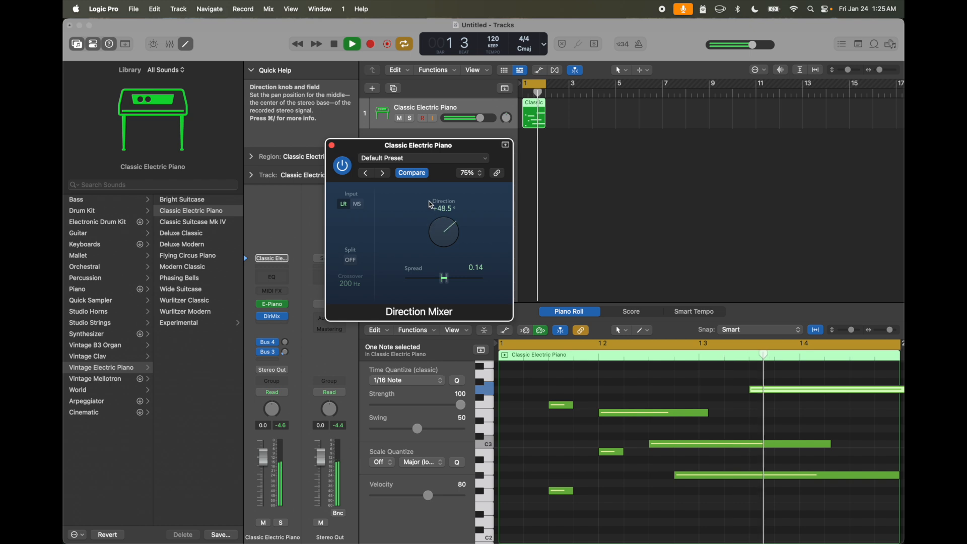
pyautogui.moveTo(432, 153); pyautogui.dragTo(486, 281)
pyautogui.moveTo(449, 236); pyautogui.dragTo(464, 297)
pyautogui.moveTo(452, 259)
pyautogui.mouseDown()
pyautogui.moveTo(447, 222)
pyautogui.moveTo(447, 261)
pyautogui.mouseUp()
# - Set the Direction Mixer's input to MS with Split on, and adjust Direction High to +91.0° and Direction Low to -81.5°
pyautogui.click(359, 209)
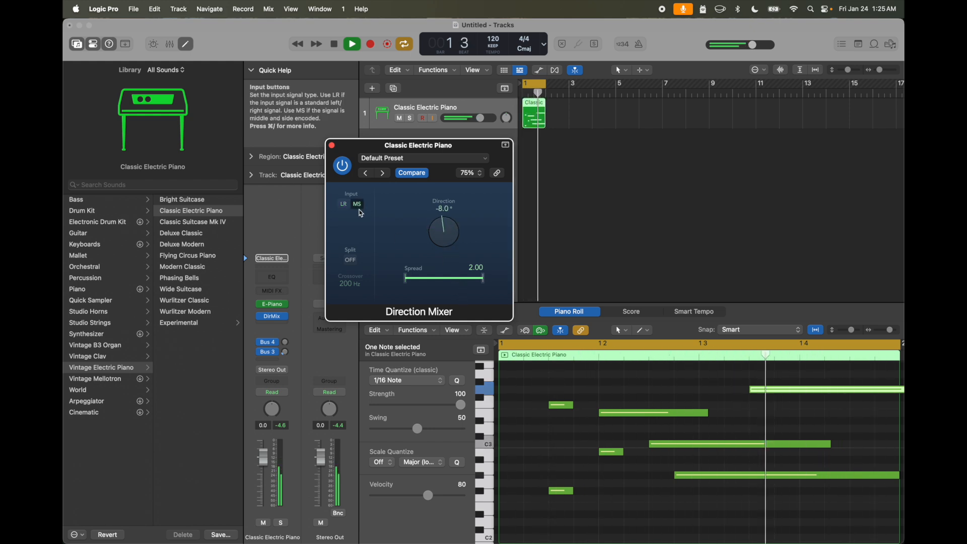
pyautogui.click(352, 260)
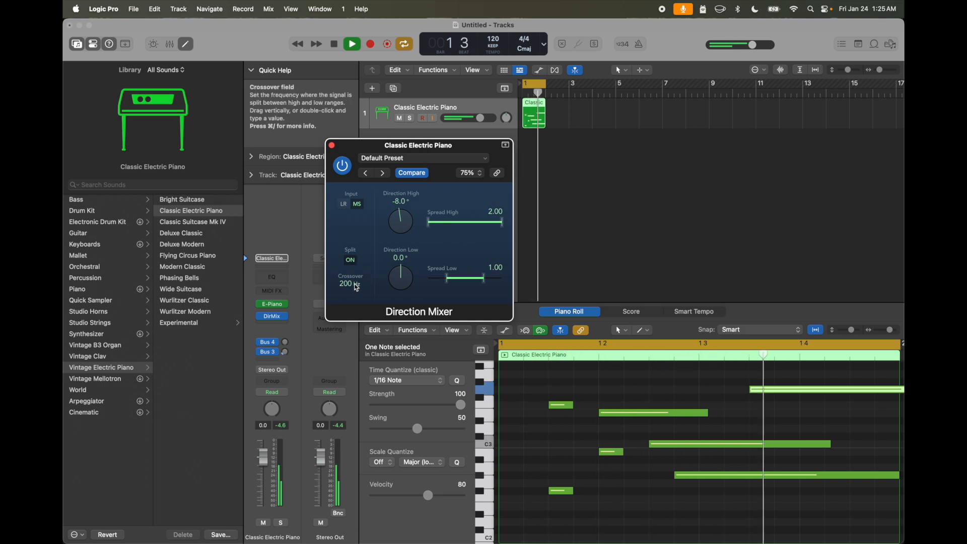
pyautogui.moveTo(402, 217); pyautogui.dragTo(407, 196)
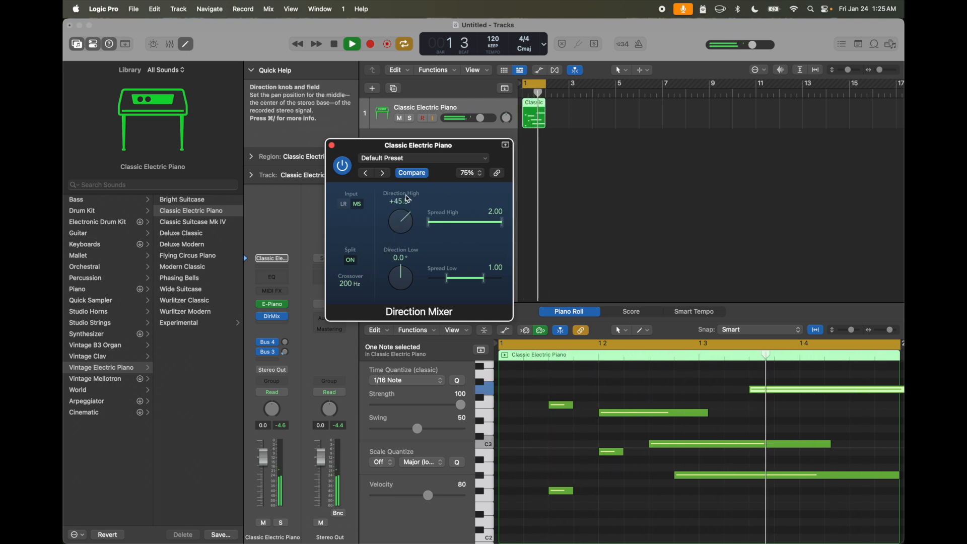
pyautogui.moveTo(407, 307); pyautogui.dragTo(407, 317)
pyautogui.moveTo(408, 209); pyautogui.dragTo(403, 232)
pyautogui.moveTo(405, 181); pyautogui.dragTo(403, 215)
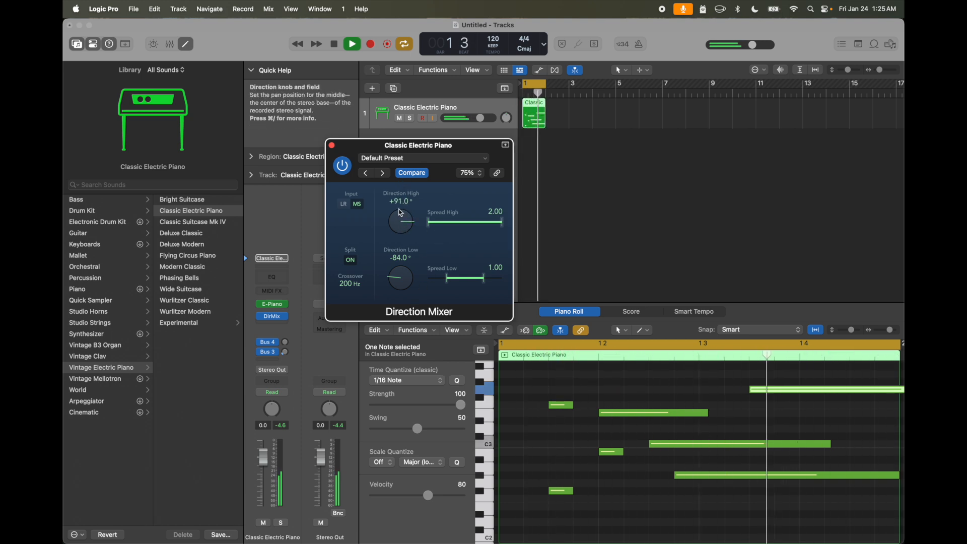
pyautogui.moveTo(401, 289); pyautogui.dragTo(401, 283)
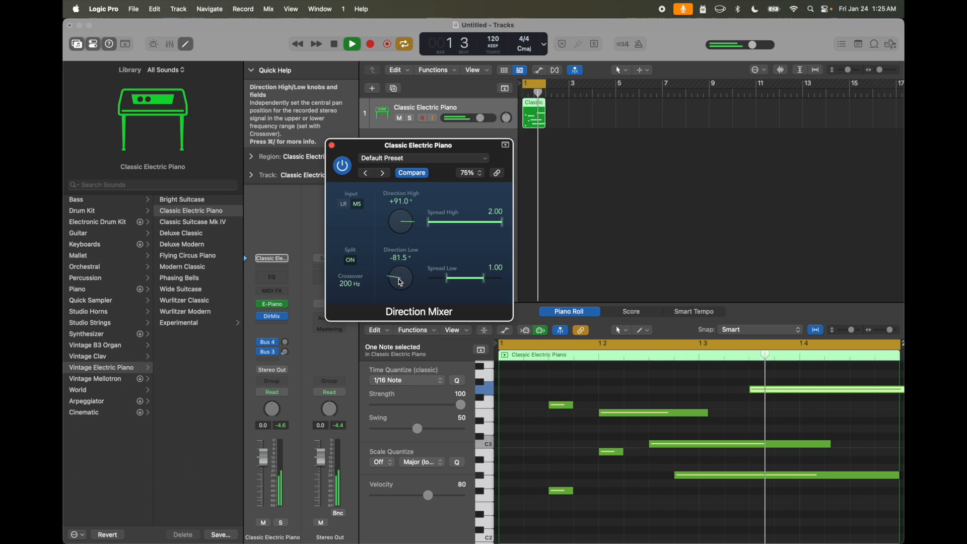
# - Set Spread Low to 0.84 and Spread High to 1.24, and switch the input to LR, comparing Split off and on
pyautogui.moveTo(429, 221)
pyautogui.mouseDown()
pyautogui.moveTo(456, 221)
pyautogui.moveTo(419, 224)
pyautogui.mouseUp()
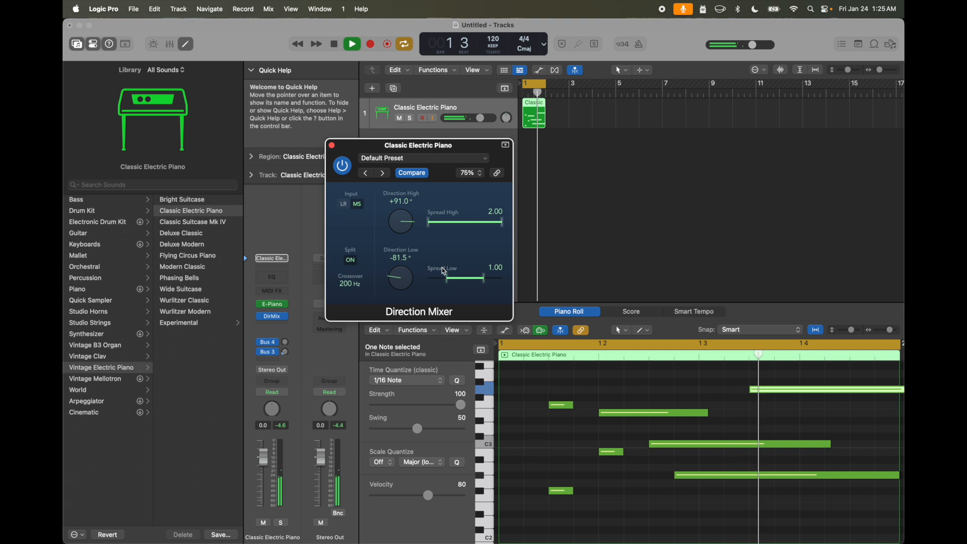
pyautogui.moveTo(448, 280); pyautogui.dragTo(451, 282)
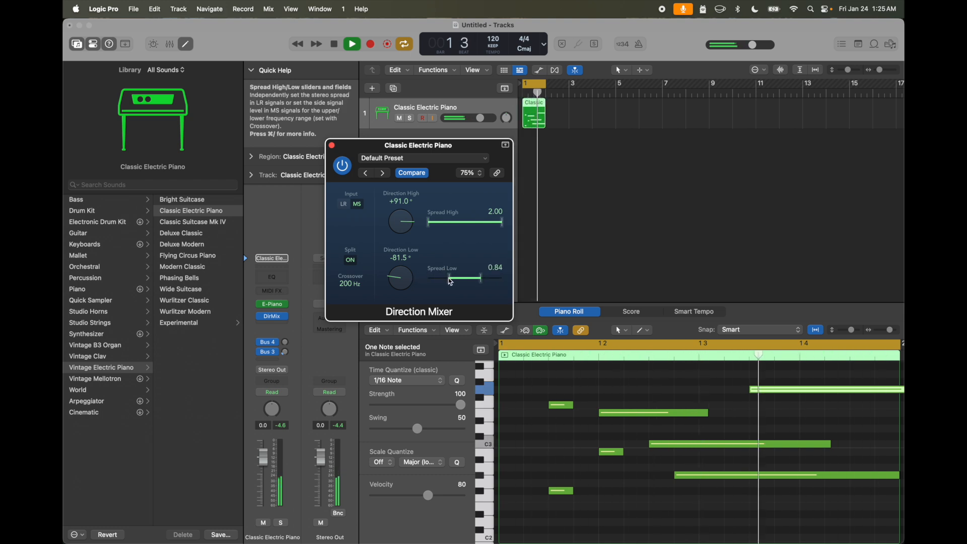
pyautogui.moveTo(430, 222); pyautogui.dragTo(443, 222)
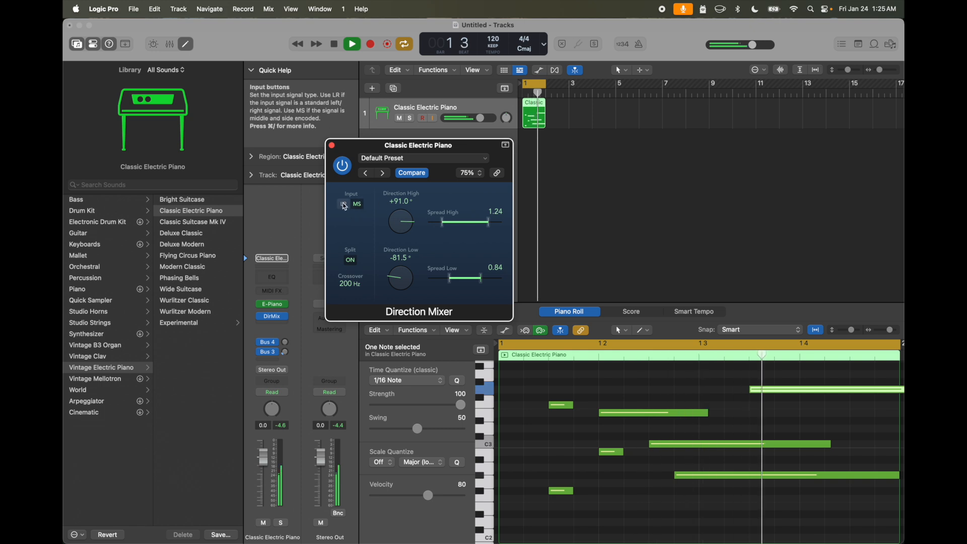
pyautogui.click(352, 260)
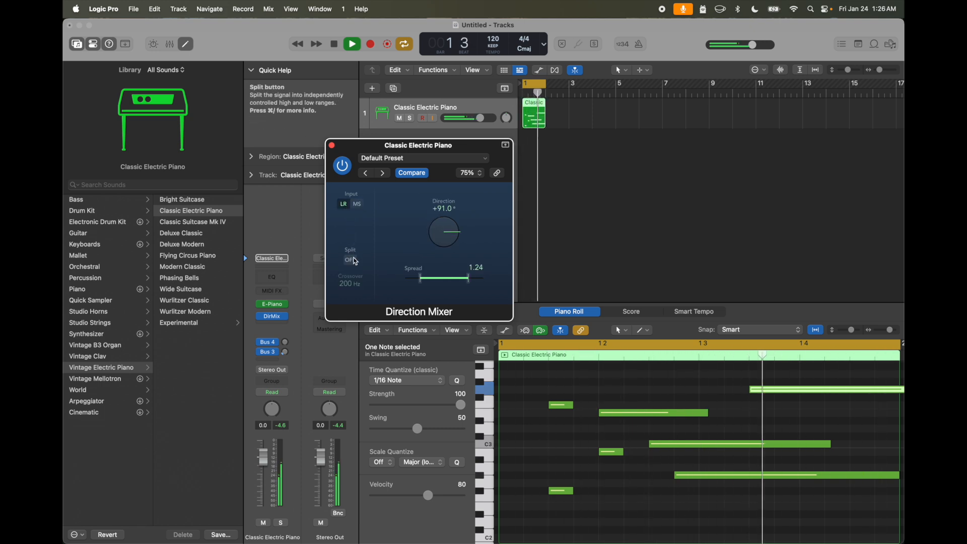
pyautogui.click(353, 261)
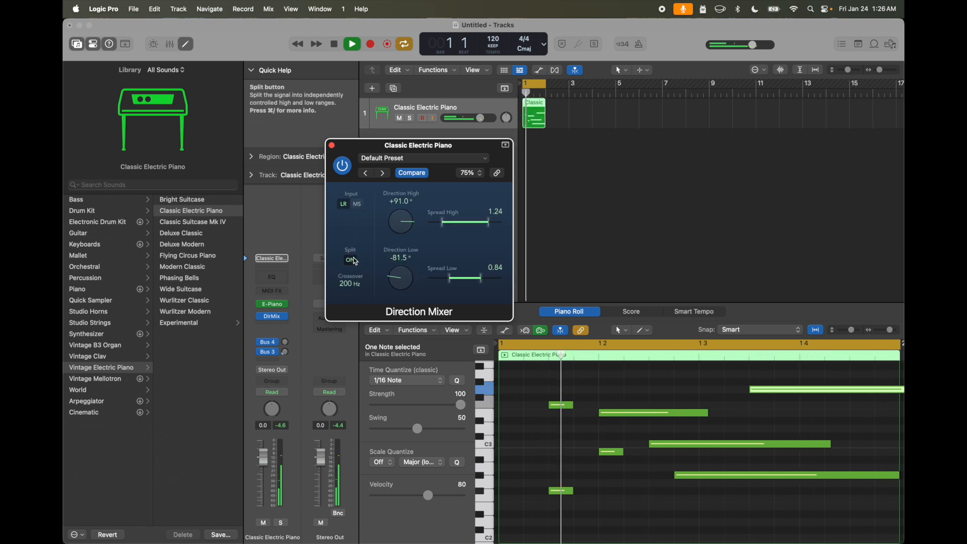
# - Audition Direction Mixer presets such as Isolate Room, Pan Right and Stereo to Mono, load MS Decoder, close the plug-in window and stop playback
pyautogui.click(383, 174)
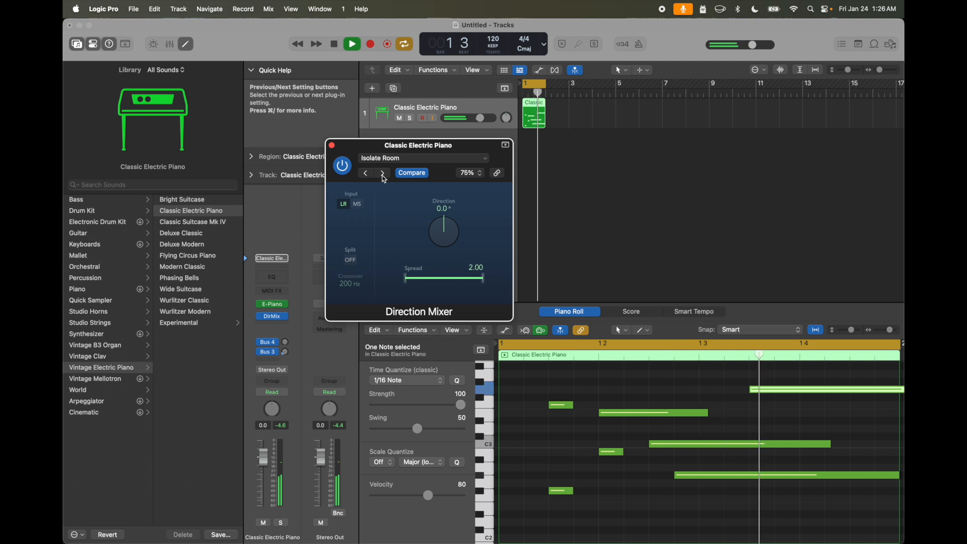
pyautogui.click(384, 173)
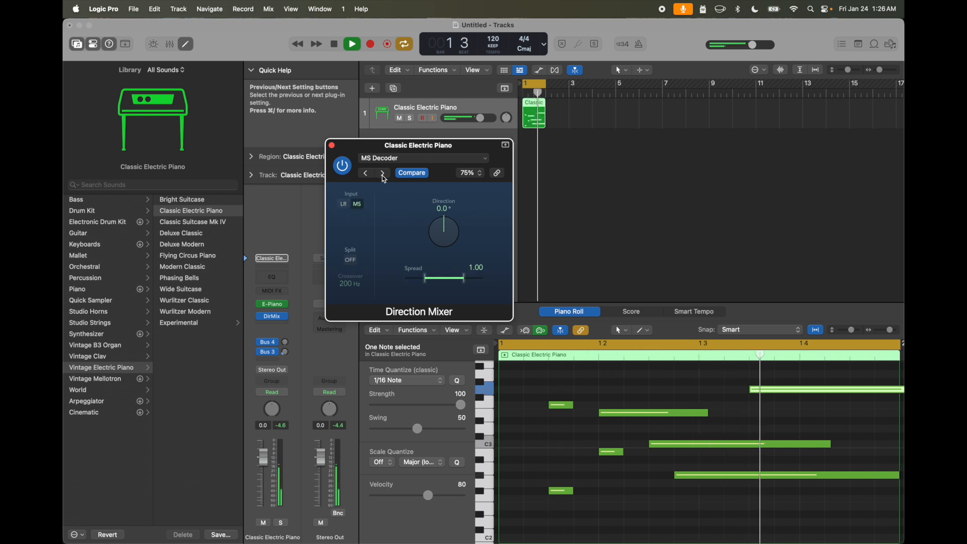
pyautogui.click(384, 175)
pyautogui.click(384, 175)
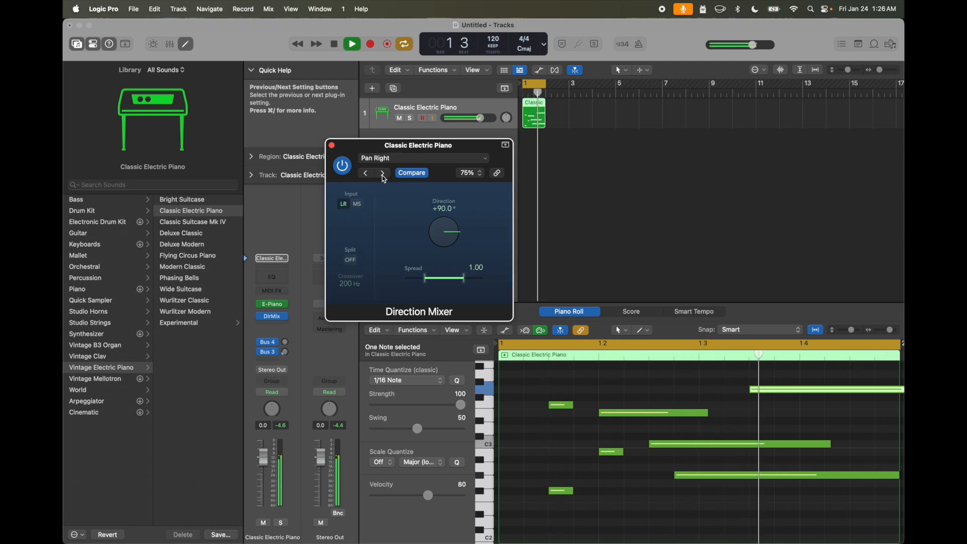
pyautogui.click(383, 174)
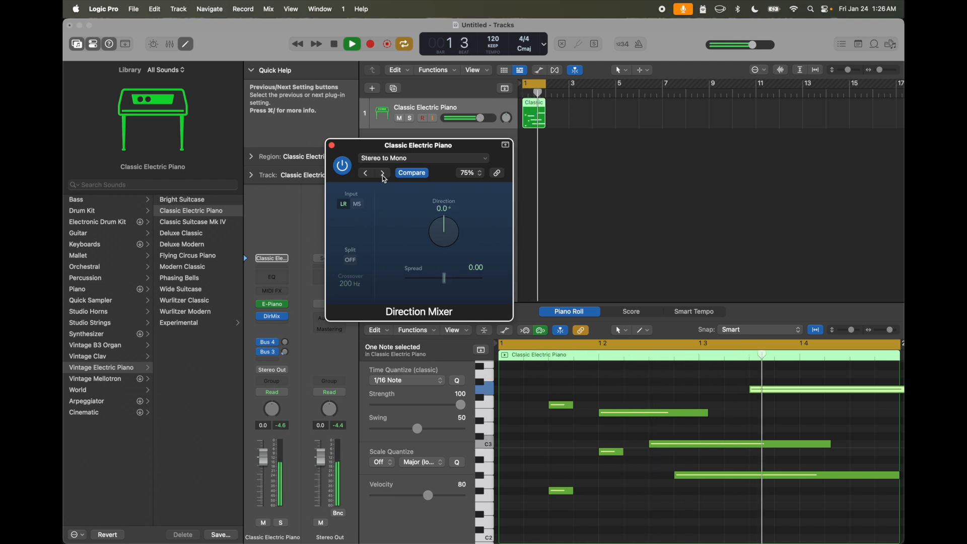
pyautogui.click(384, 174)
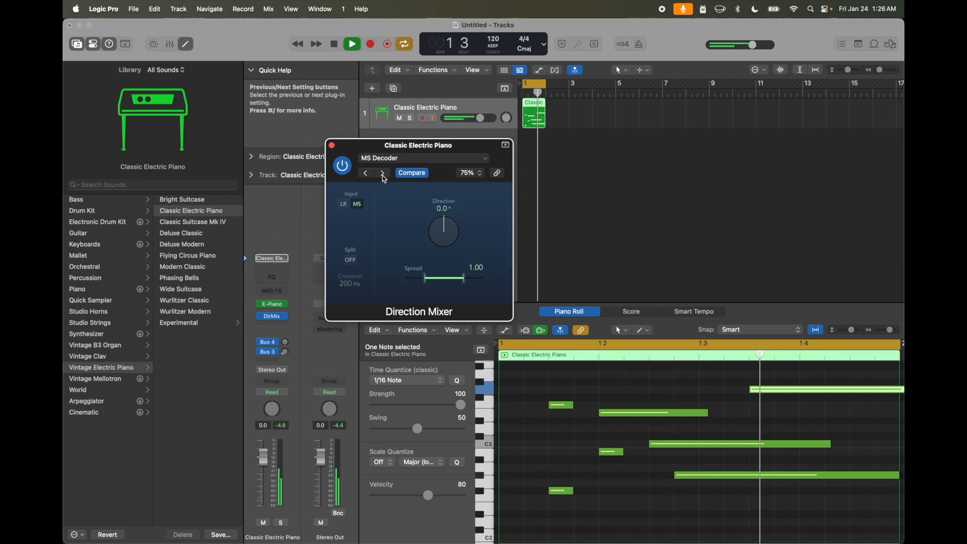
pyautogui.click(332, 145)
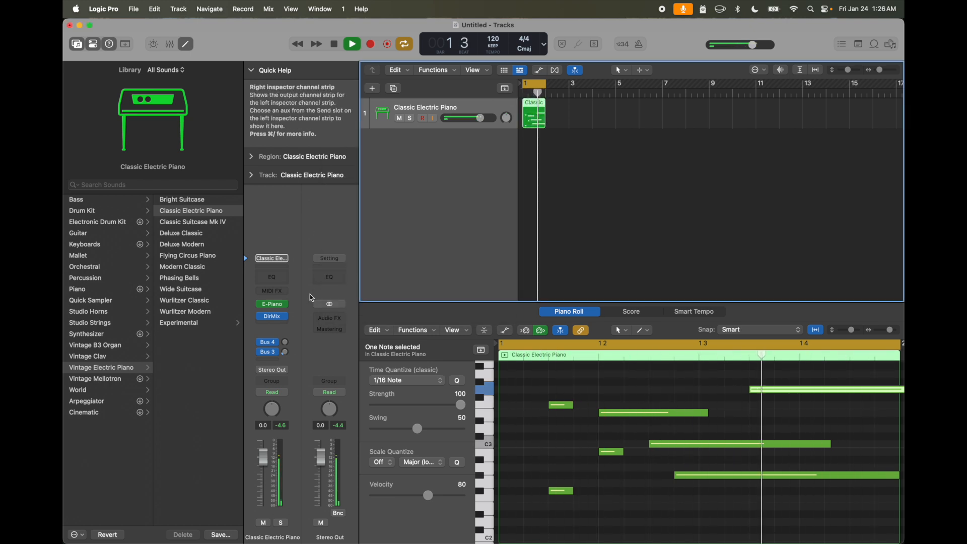
pyautogui.press('space')
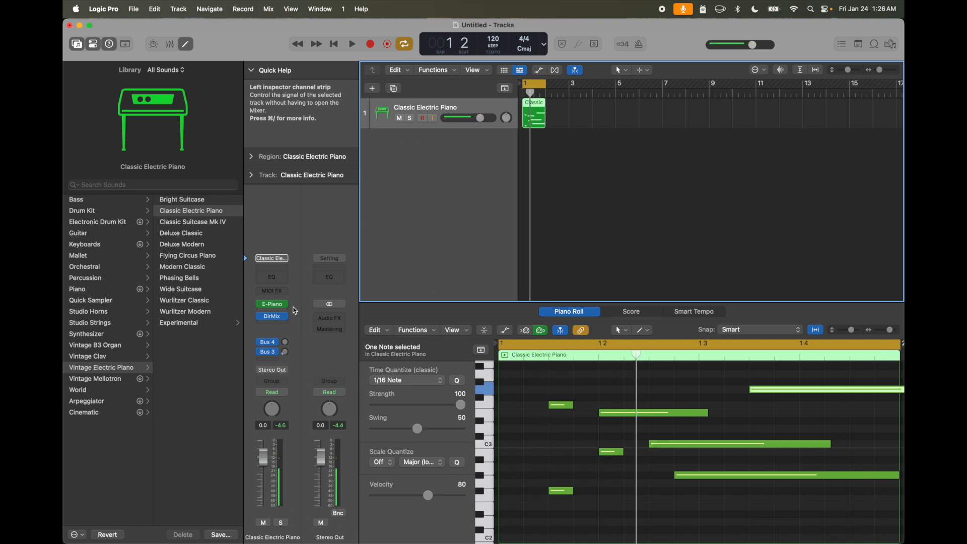